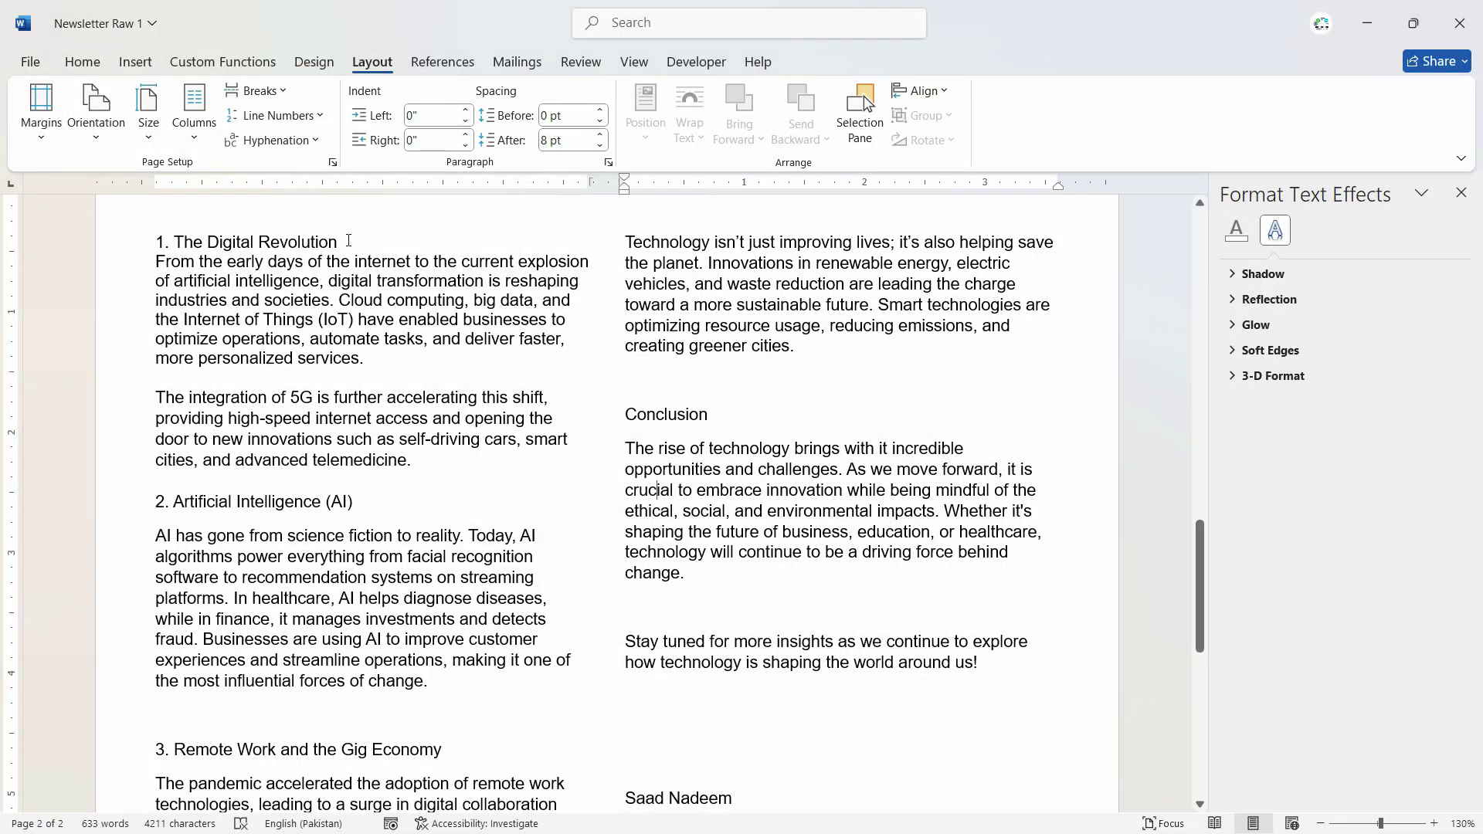
# Apply Heading 1 to '1. The Digital Revolution' from the Home Styles gallery
pyautogui.moveTo(302, 242); pyautogui.dragTo(157, 242)
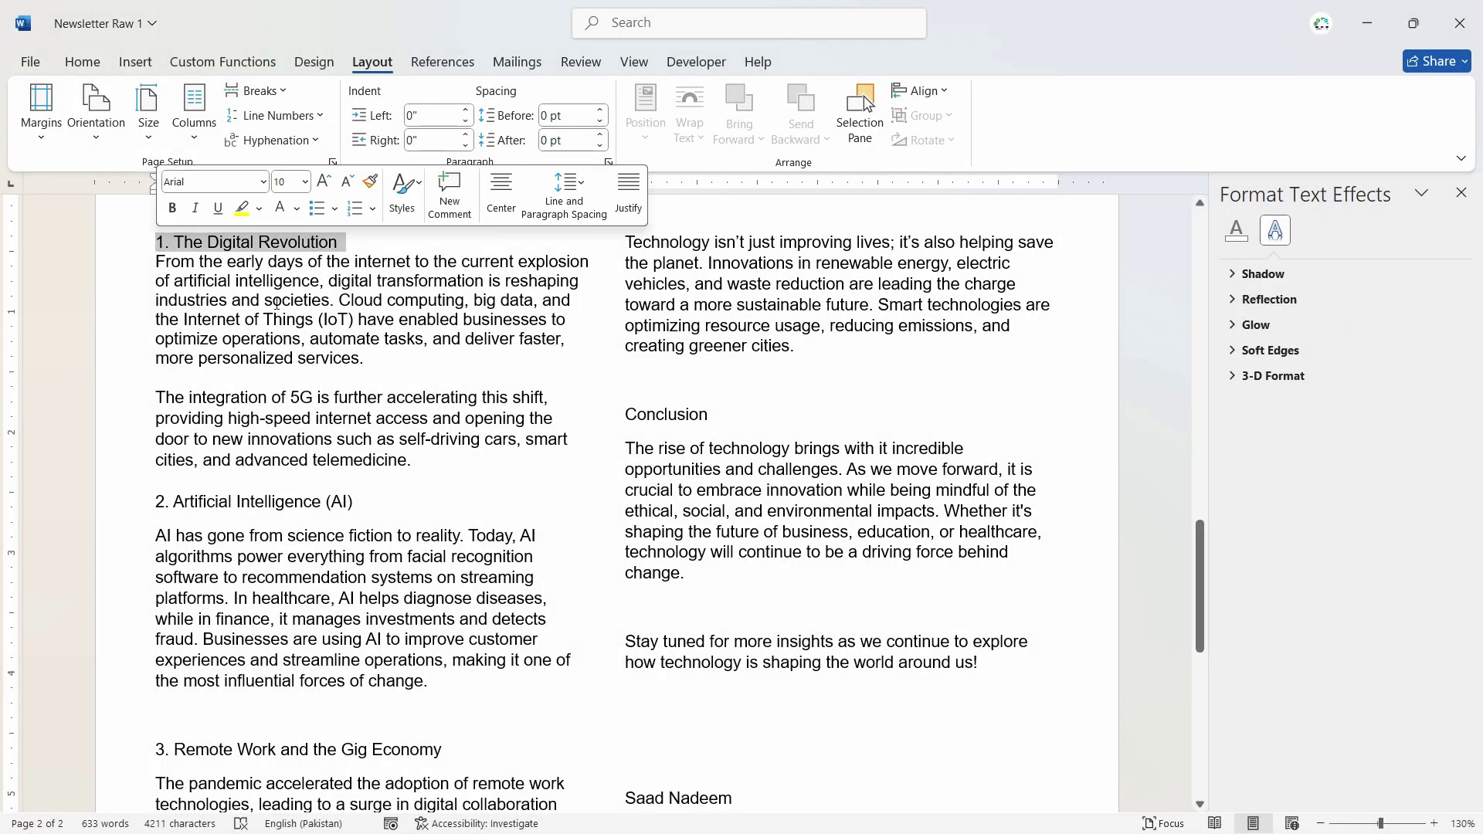
pyautogui.scroll(2, 307, 392)
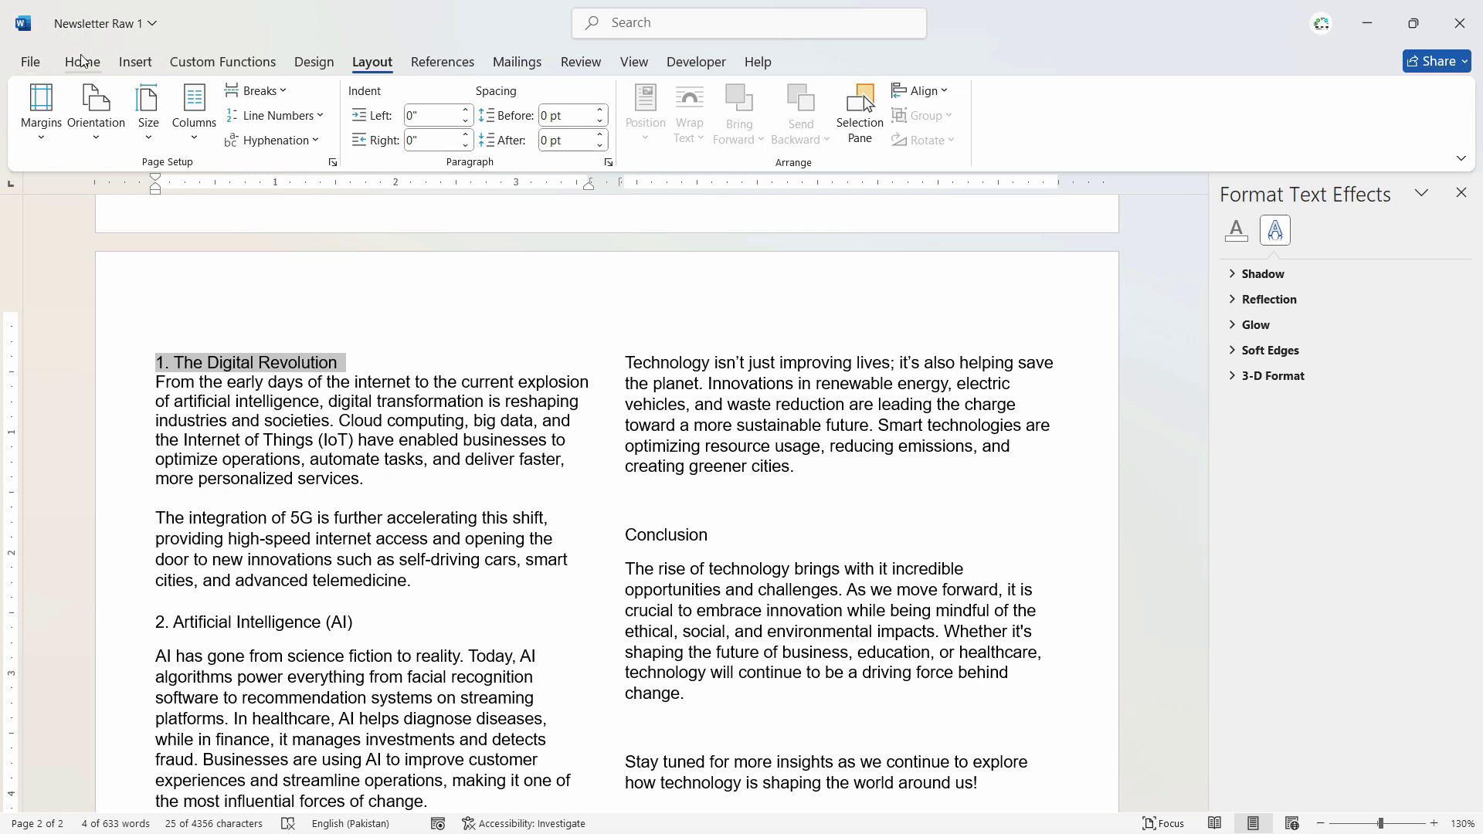
pyautogui.click(82, 61)
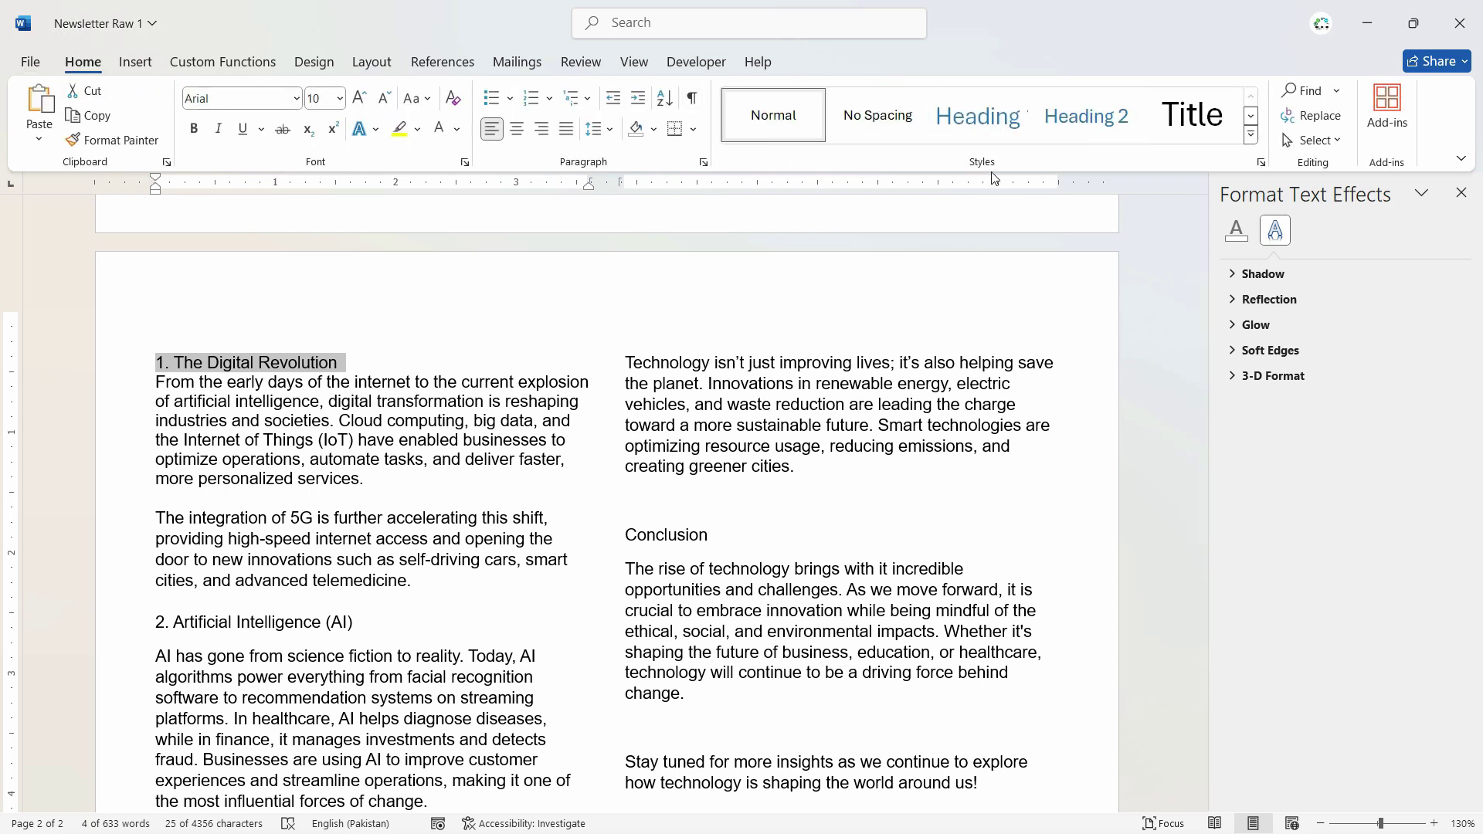
pyautogui.click(966, 120)
pyautogui.click(987, 132)
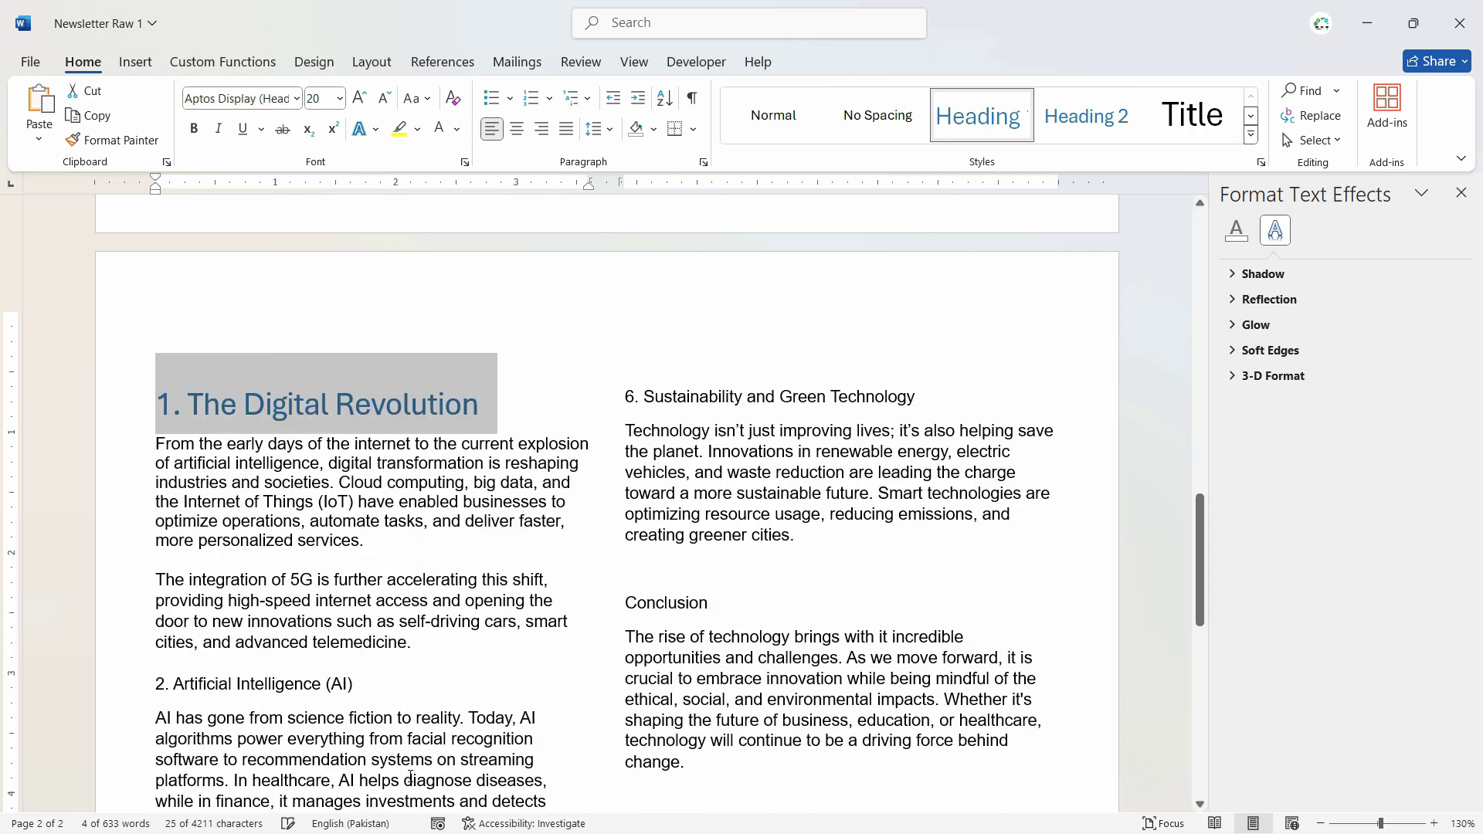
pyautogui.click(376, 672)
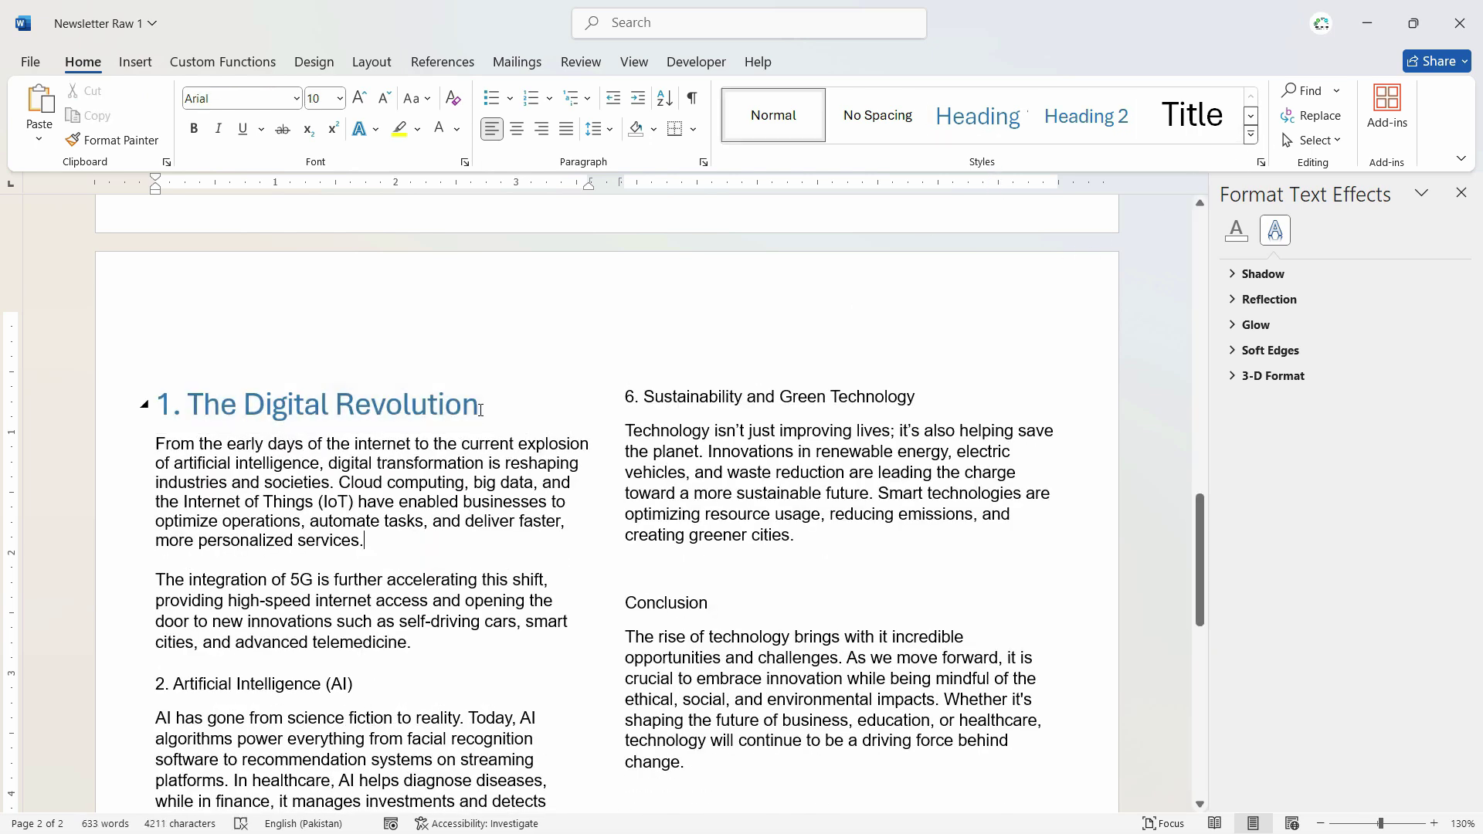
# Apply Heading 1 to '2. Artificial Intelligence (AI)' with Ctrl+Alt+1
pyautogui.tripleClick(329, 688)
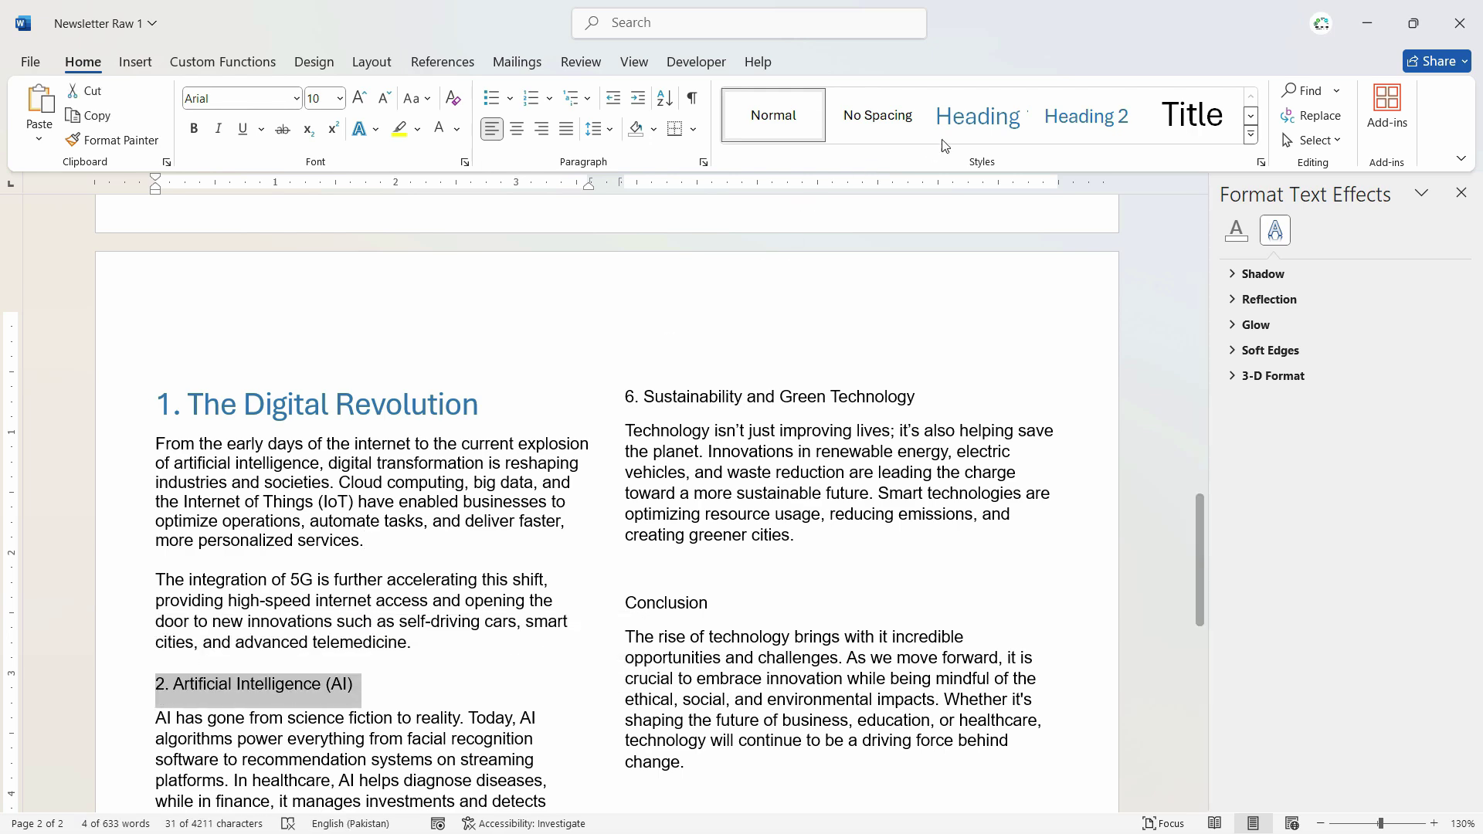
pyautogui.hotkey('ctrl', 'alt', '1')
pyautogui.scroll(-1, 377, 610)
pyautogui.scroll(-3, 366, 632)
pyautogui.scroll(-1, 367, 632)
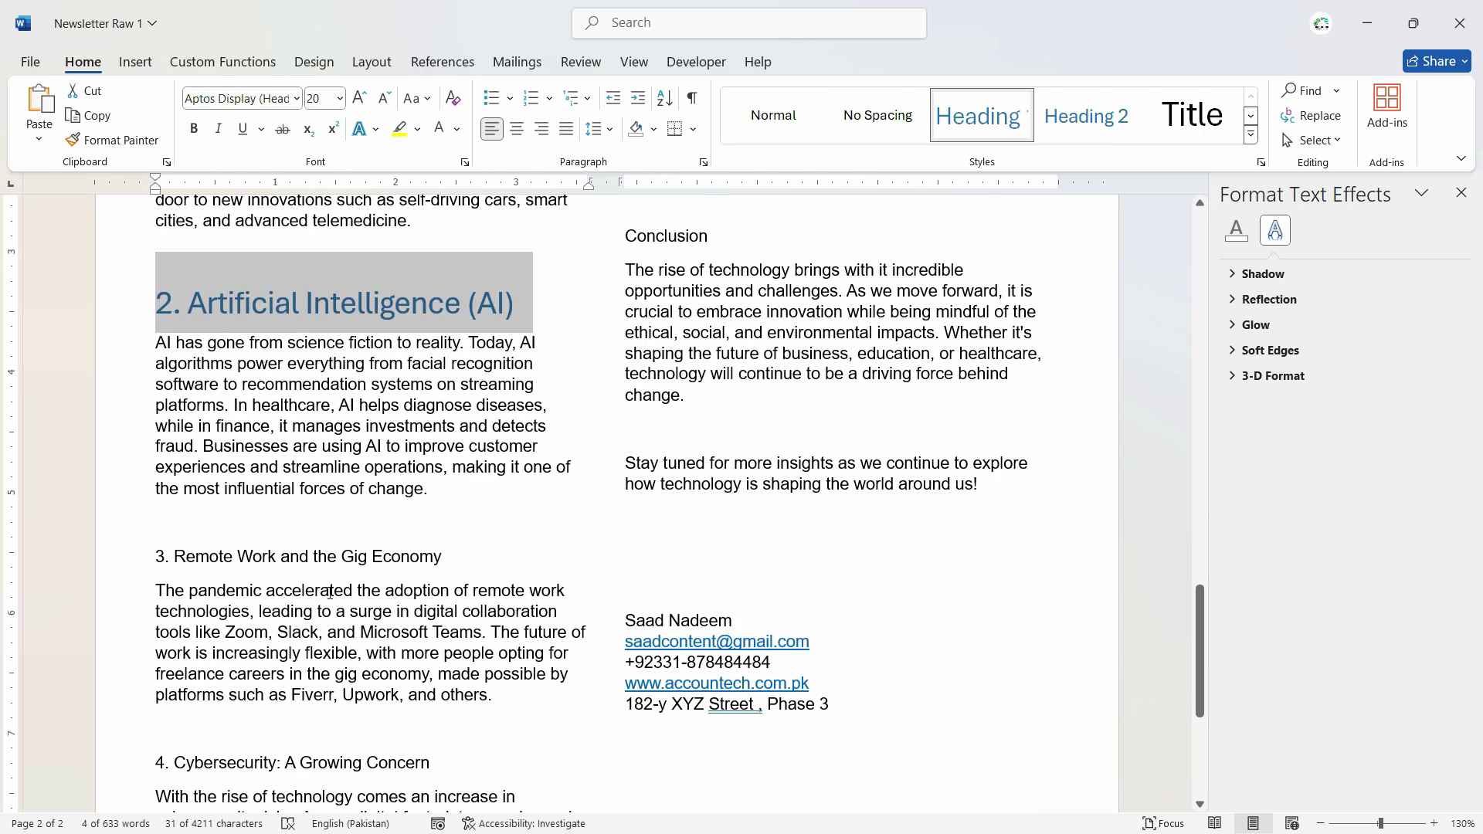
# Apply Heading 1 to '3. Remote Work and the Gig Economy' with Ctrl+Alt+1
pyautogui.moveTo(447, 546); pyautogui.dragTo(155, 556)
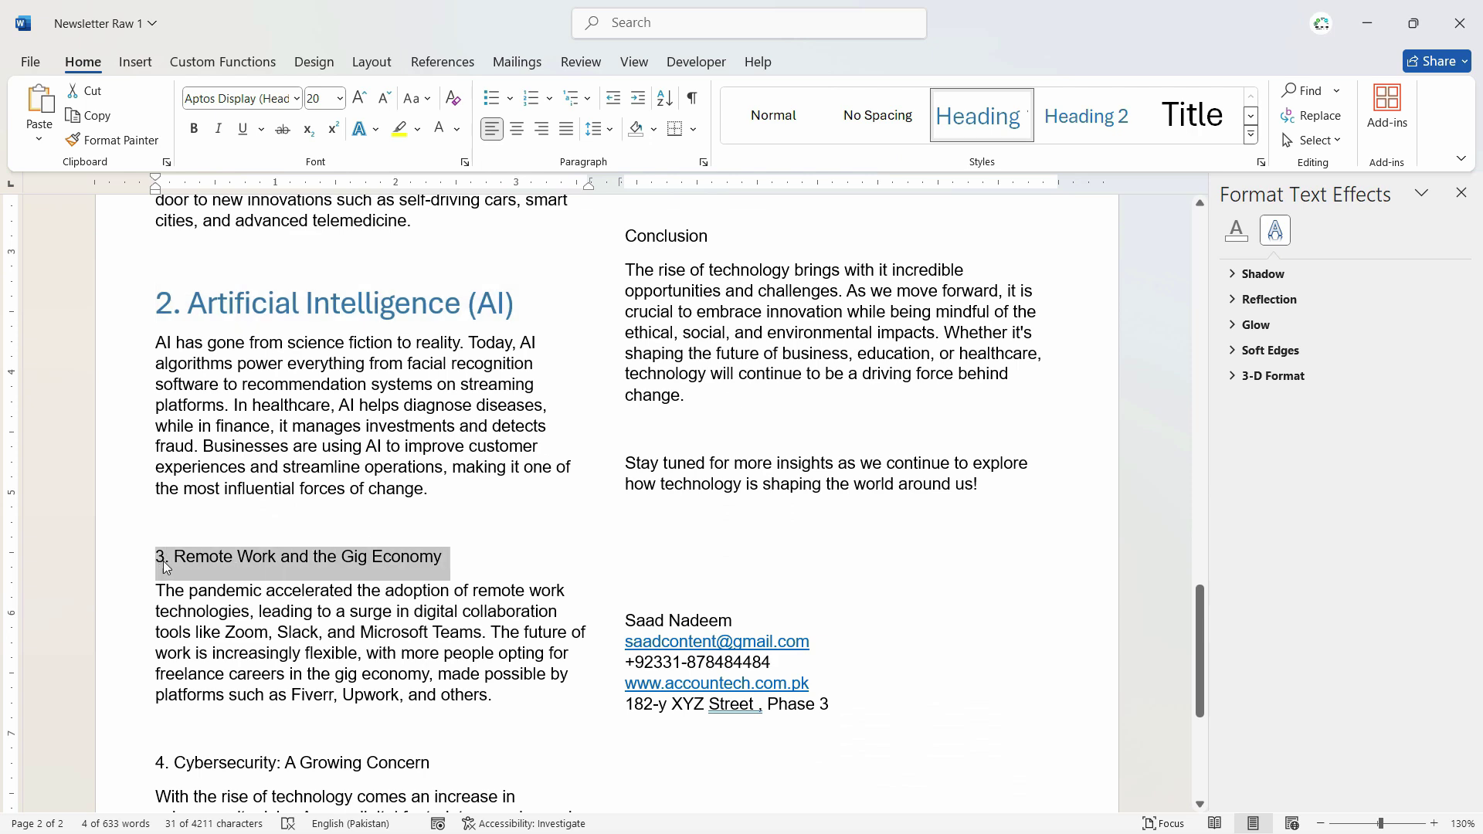
pyautogui.hotkey('ctrl', 'alt', '1')
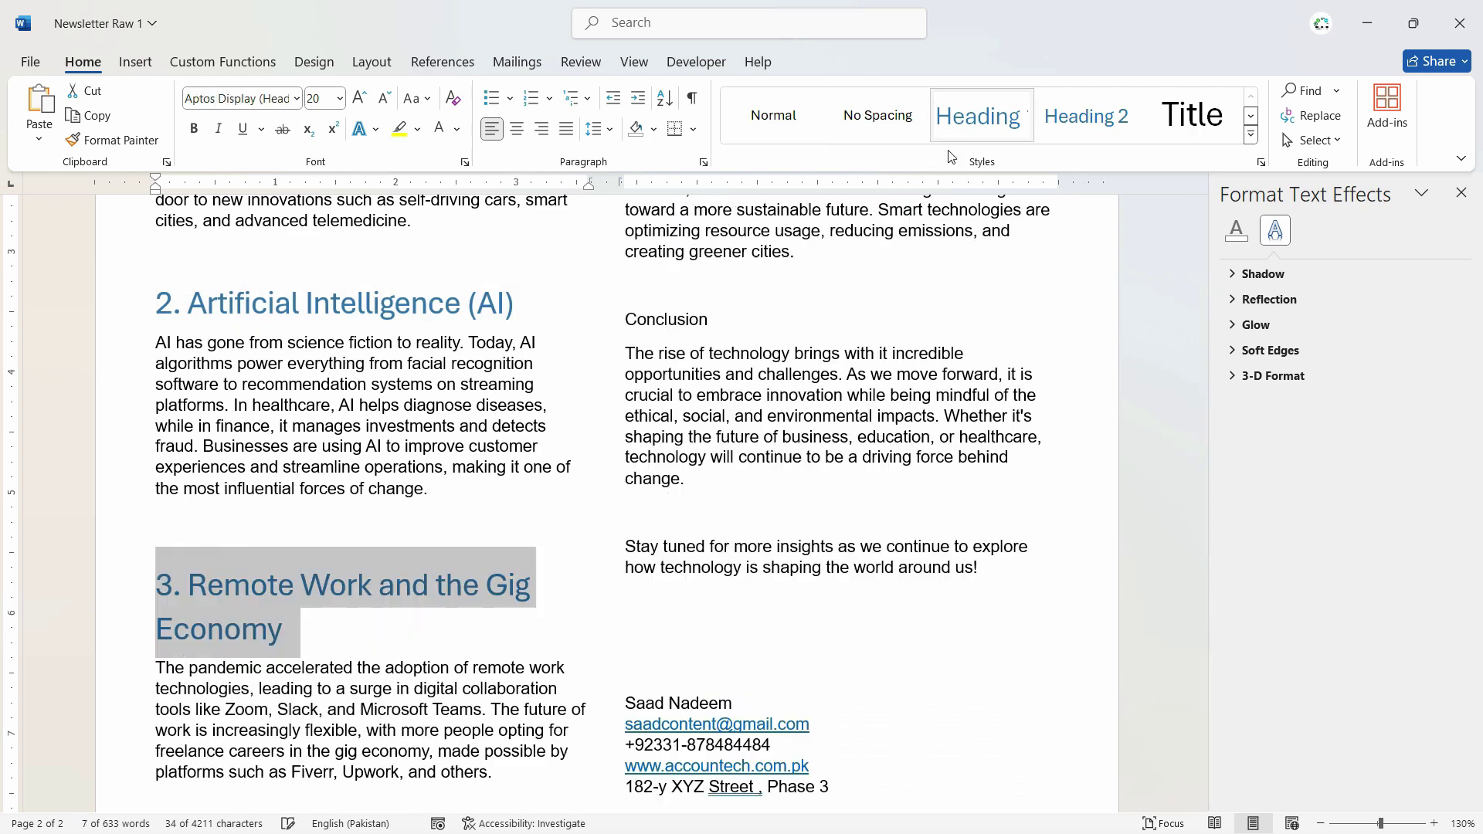
pyautogui.scroll(4, 374, 627)
pyautogui.scroll(6, 375, 622)
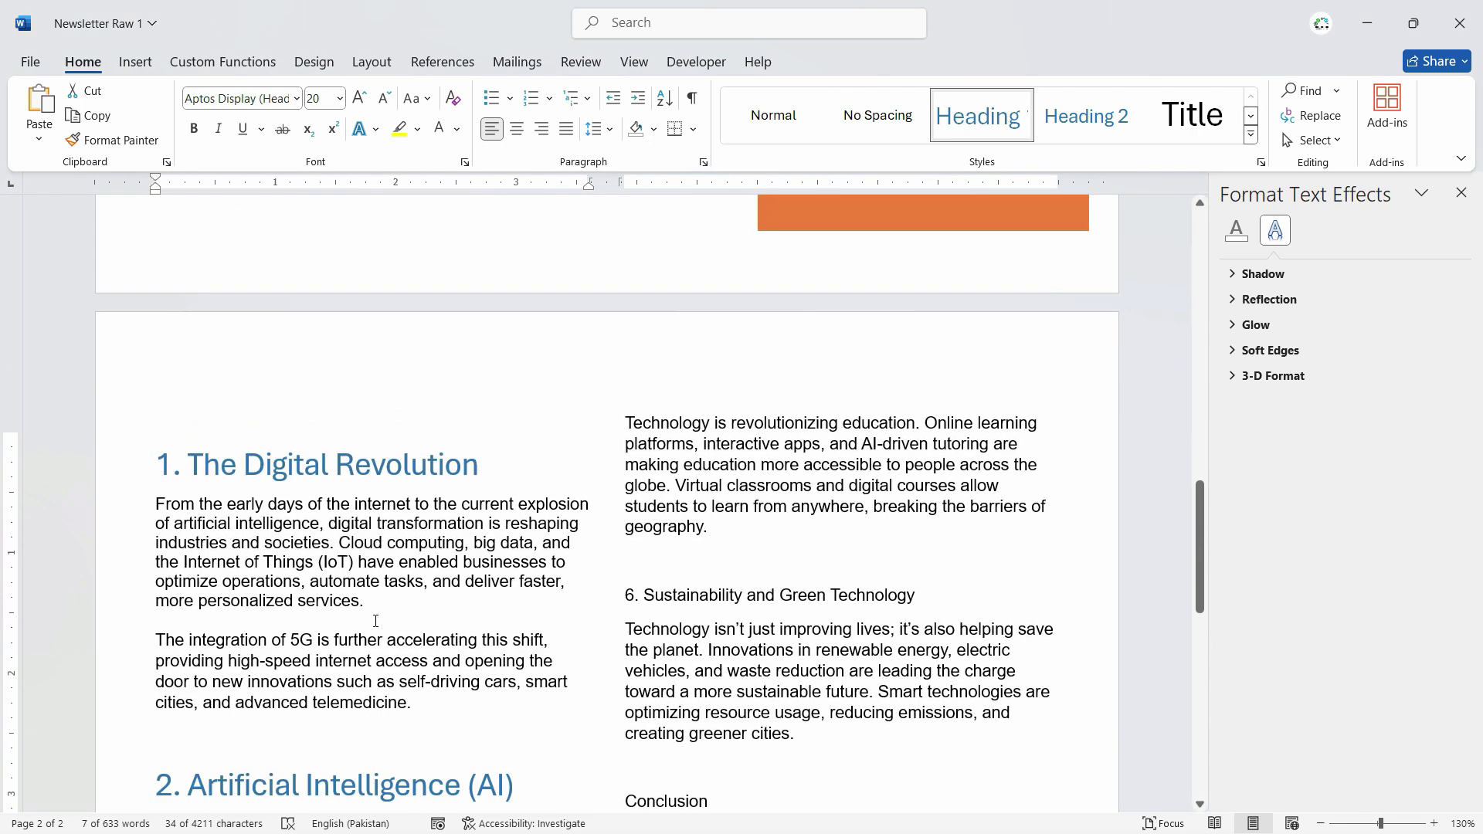
pyautogui.scroll(-1, 378, 618)
pyautogui.scroll(-5, 396, 610)
pyautogui.scroll(-1, 396, 610)
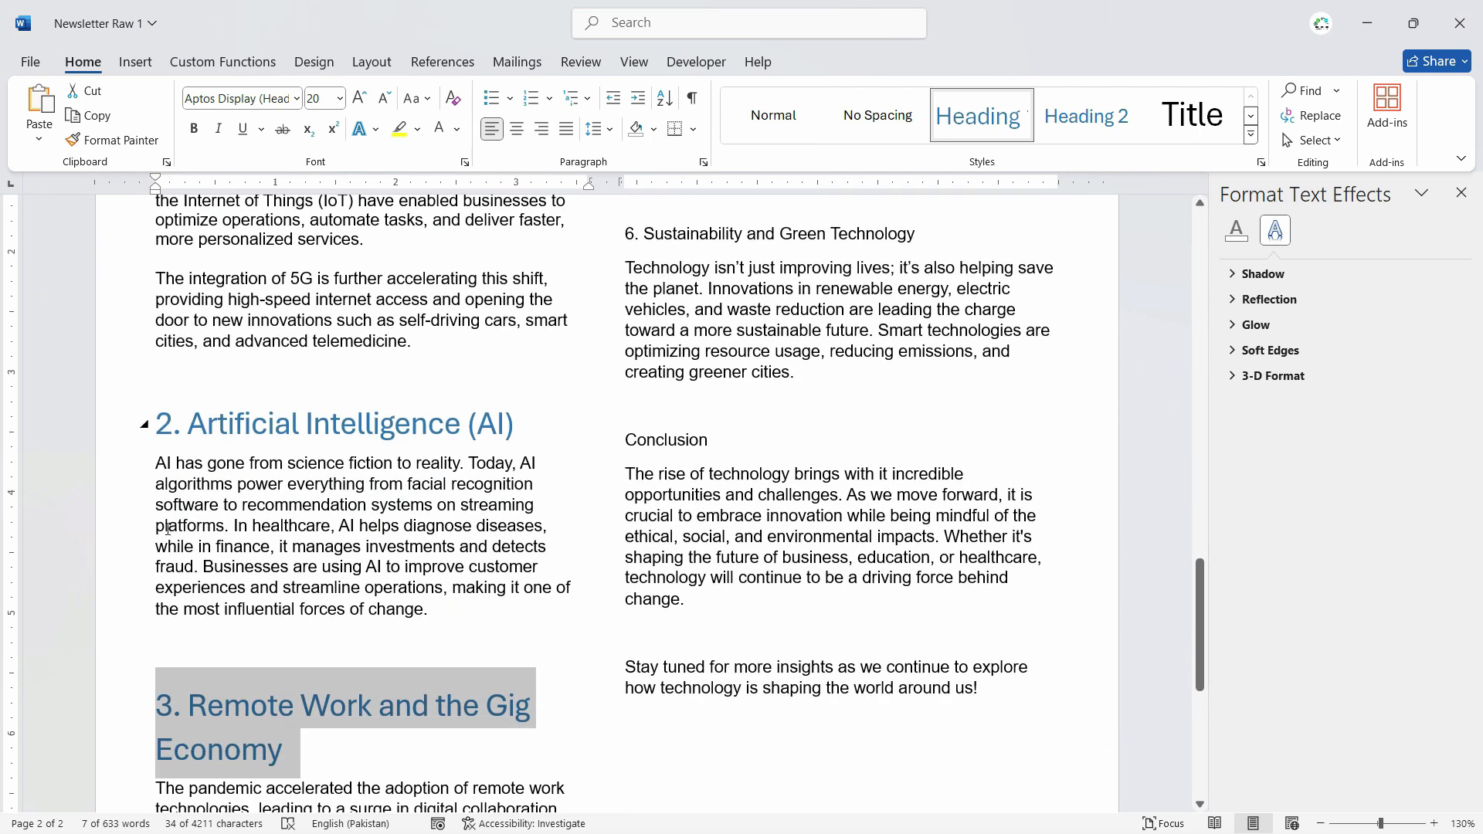
pyautogui.click(323, 497)
pyautogui.scroll(1, 332, 556)
pyautogui.scroll(3, 343, 620)
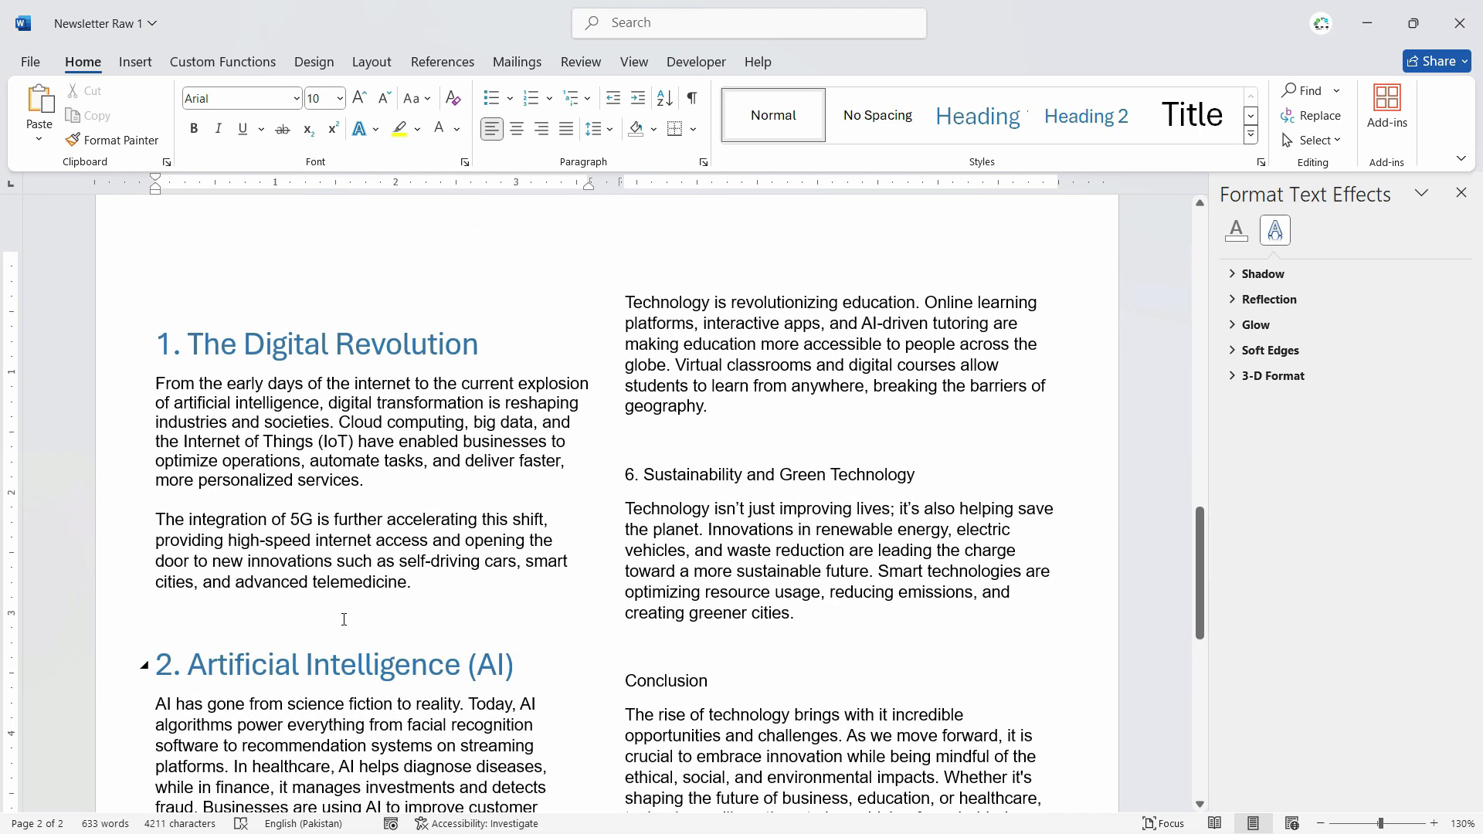
pyautogui.scroll(2, 423, 438)
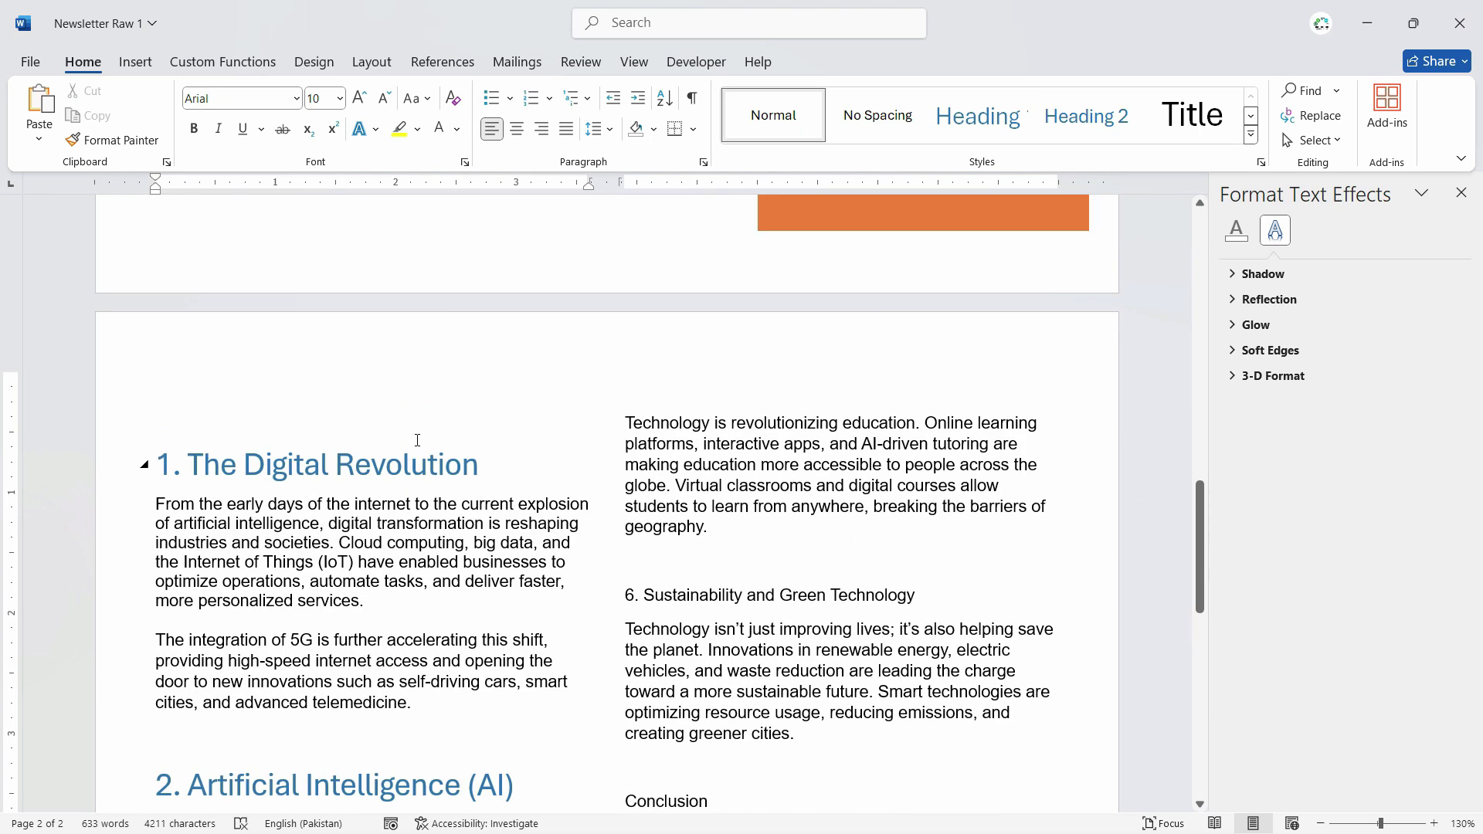
# Switch the ribbon to the View tab's display and zoom options
pyautogui.scroll(3, 418, 442)
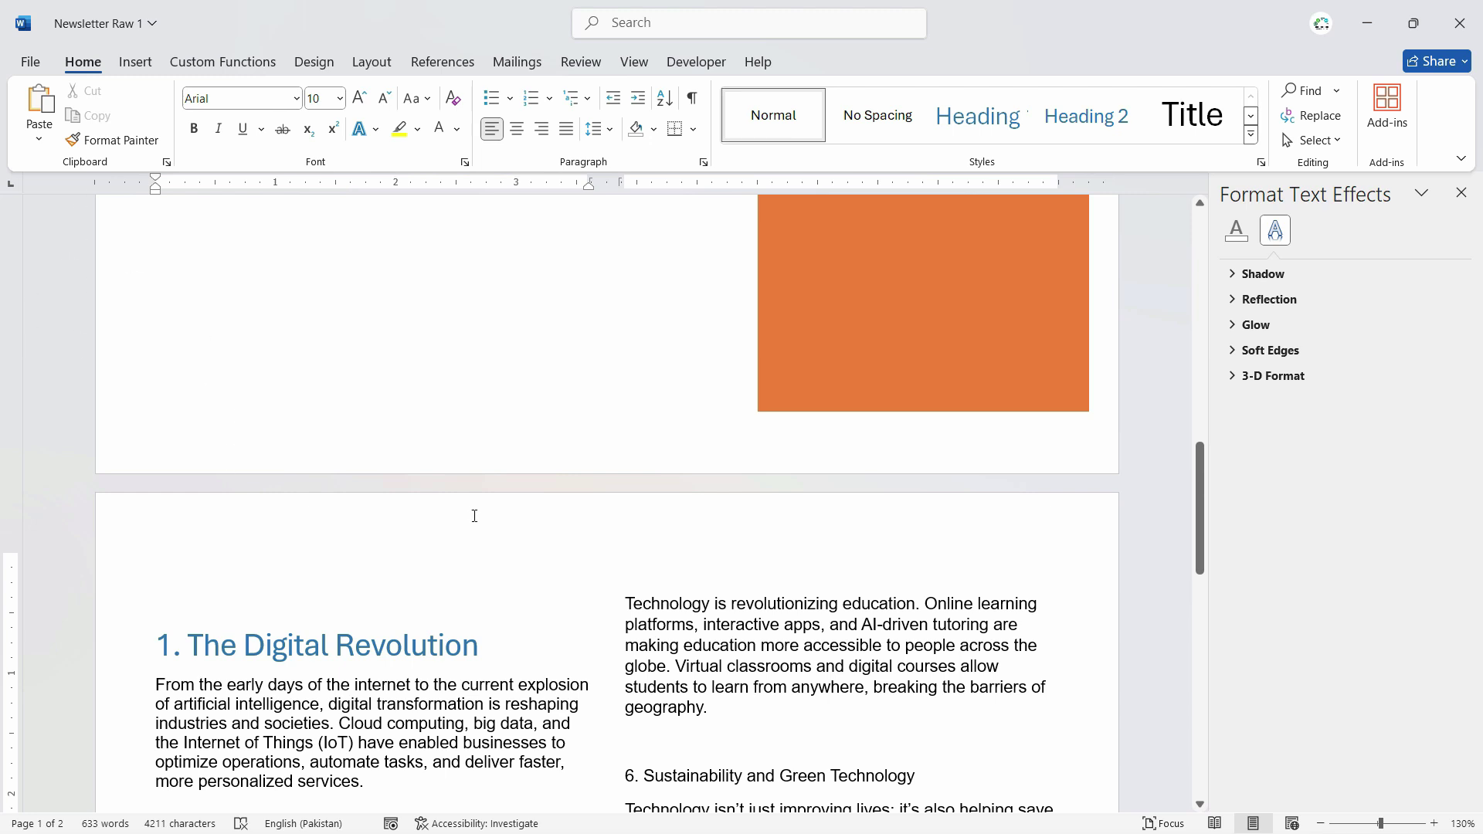
pyautogui.click(634, 62)
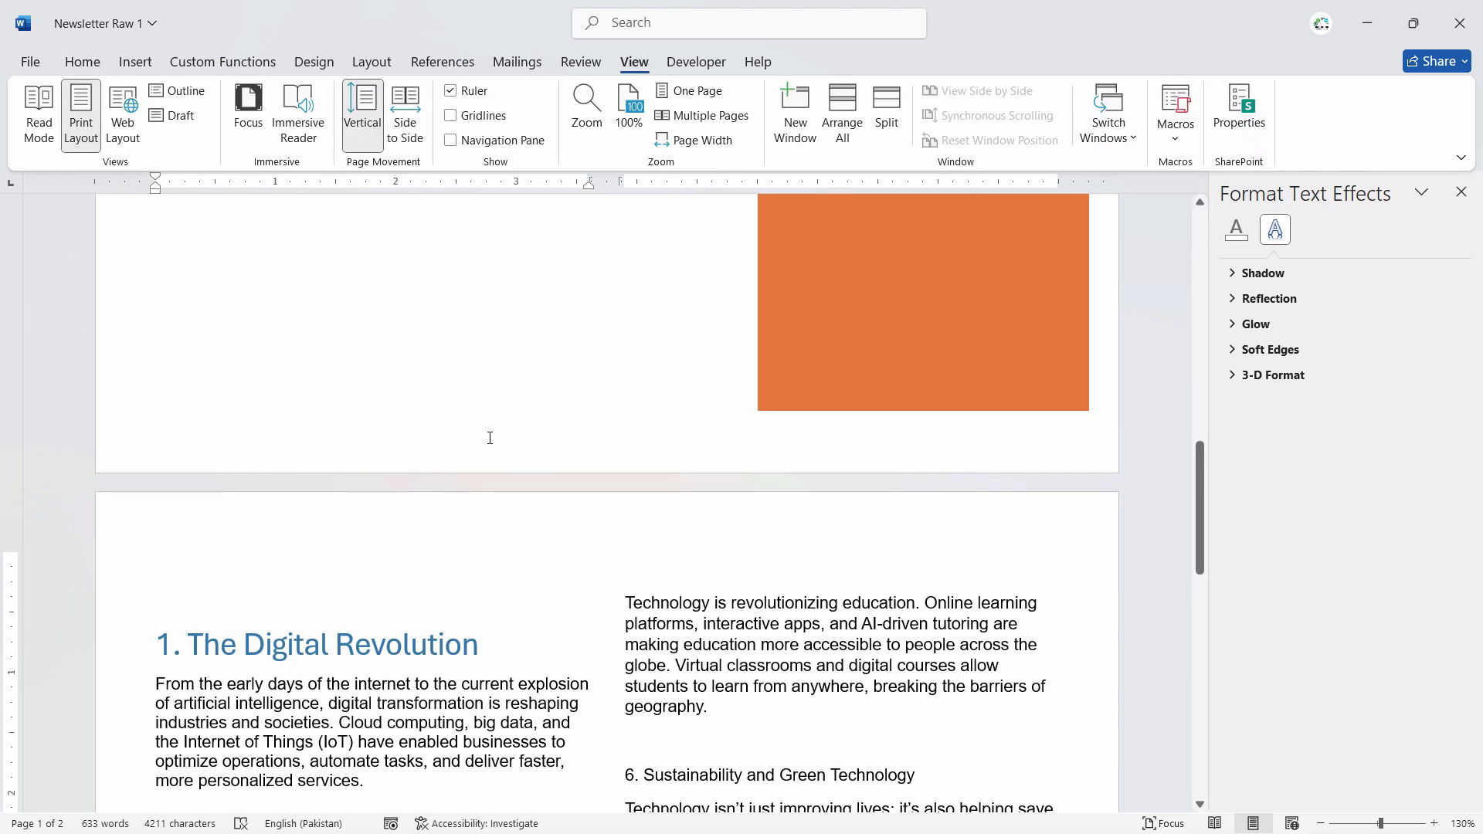
pyautogui.click(451, 140)
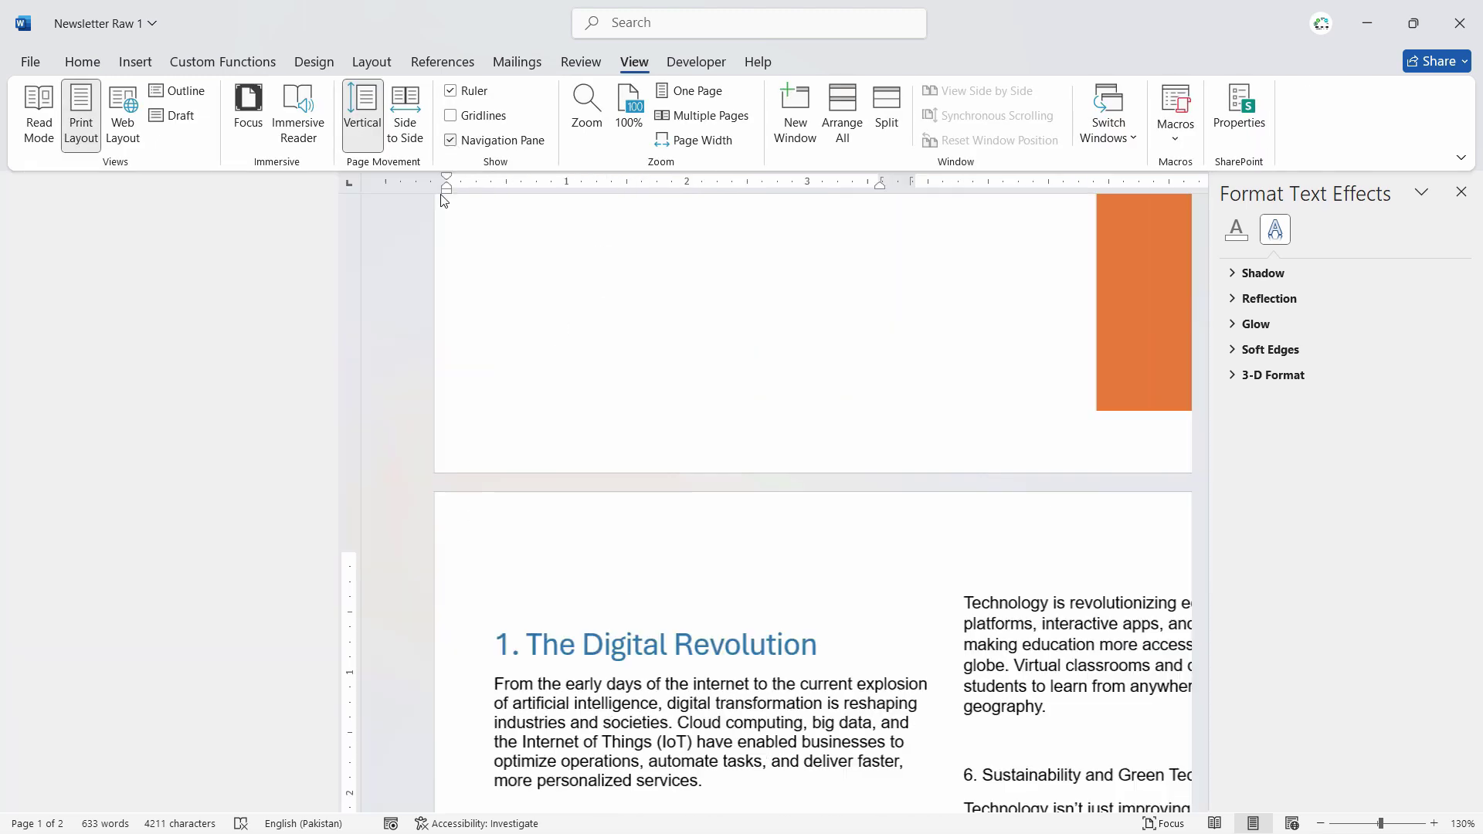
pyautogui.click(153, 339)
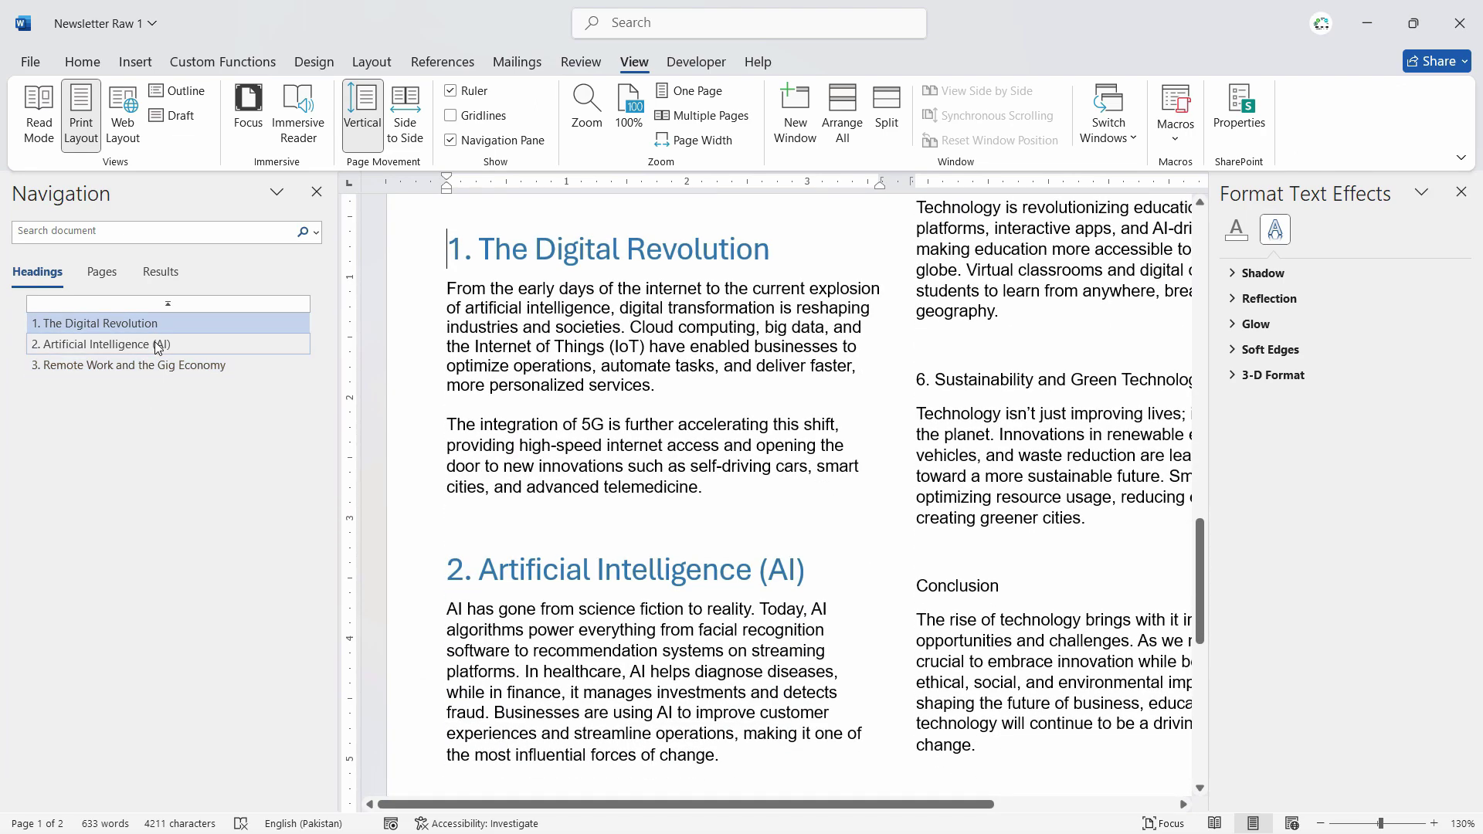
pyautogui.click(162, 368)
pyautogui.click(168, 345)
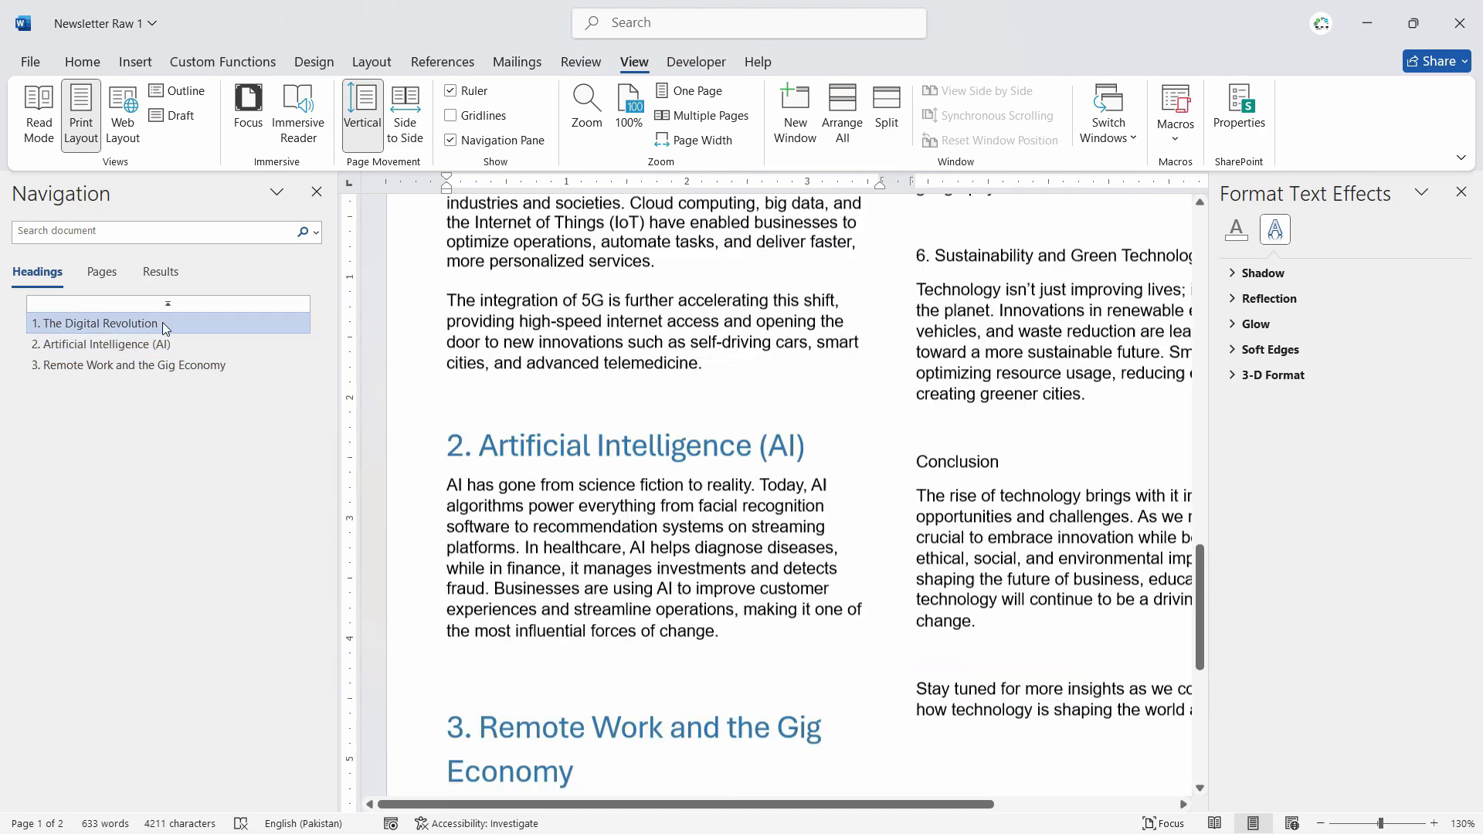
pyautogui.click(163, 365)
pyautogui.click(172, 344)
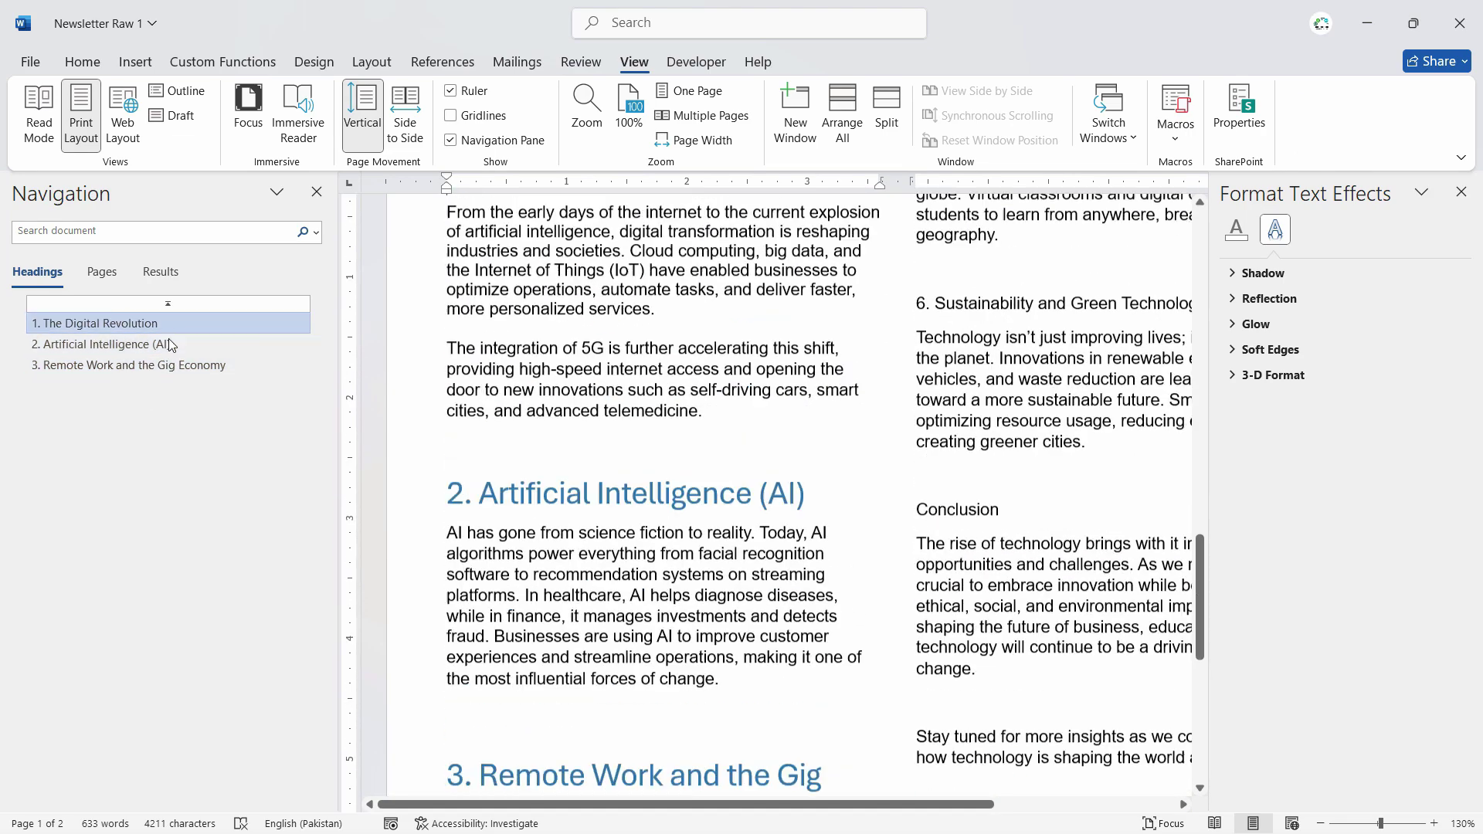
pyautogui.click(175, 367)
pyautogui.click(176, 344)
pyautogui.click(178, 323)
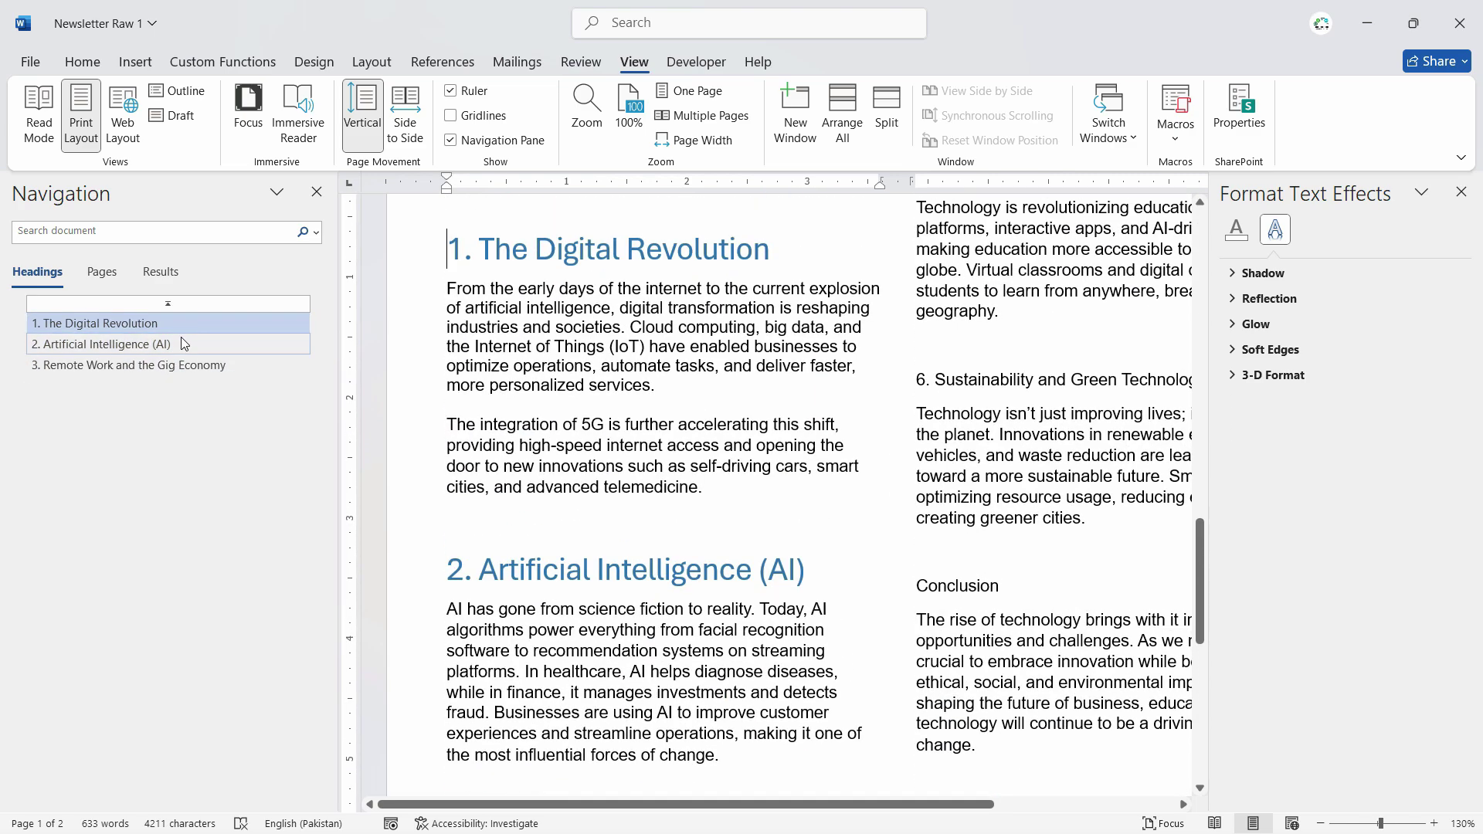
pyautogui.click(177, 366)
pyautogui.click(177, 324)
pyautogui.click(179, 344)
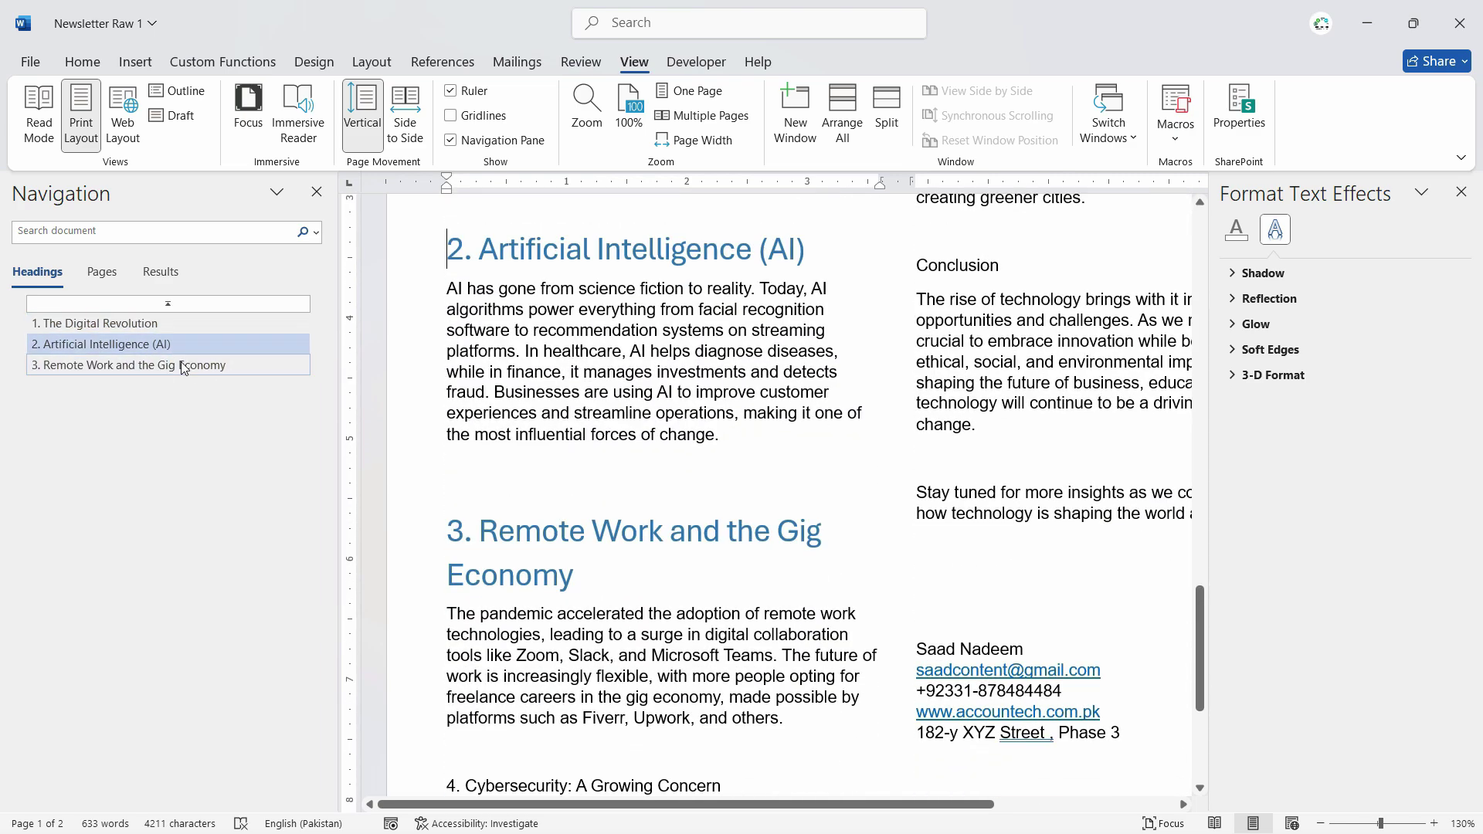
pyautogui.click(182, 365)
pyautogui.click(184, 345)
pyautogui.click(184, 324)
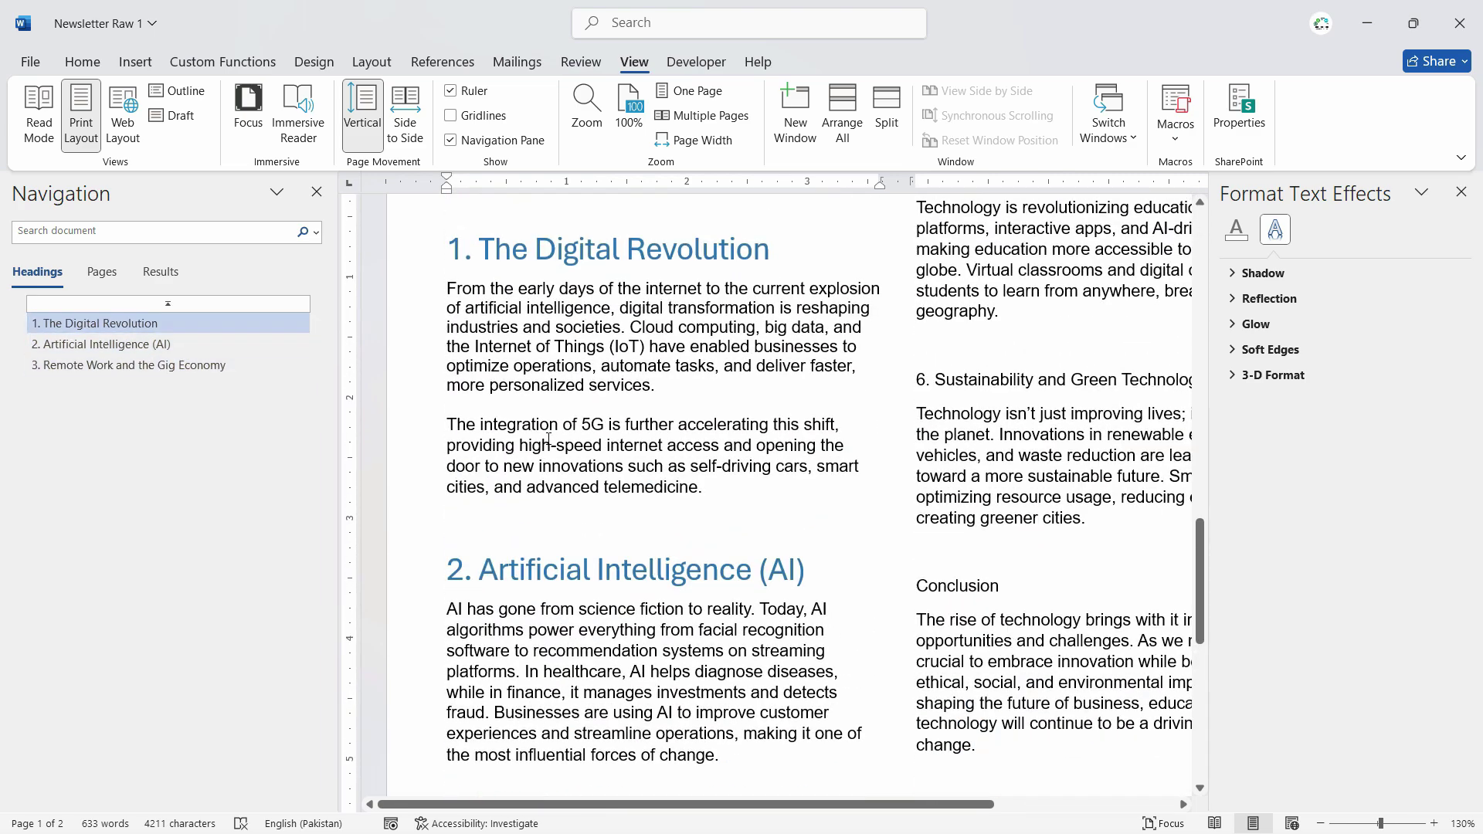
pyautogui.click(317, 192)
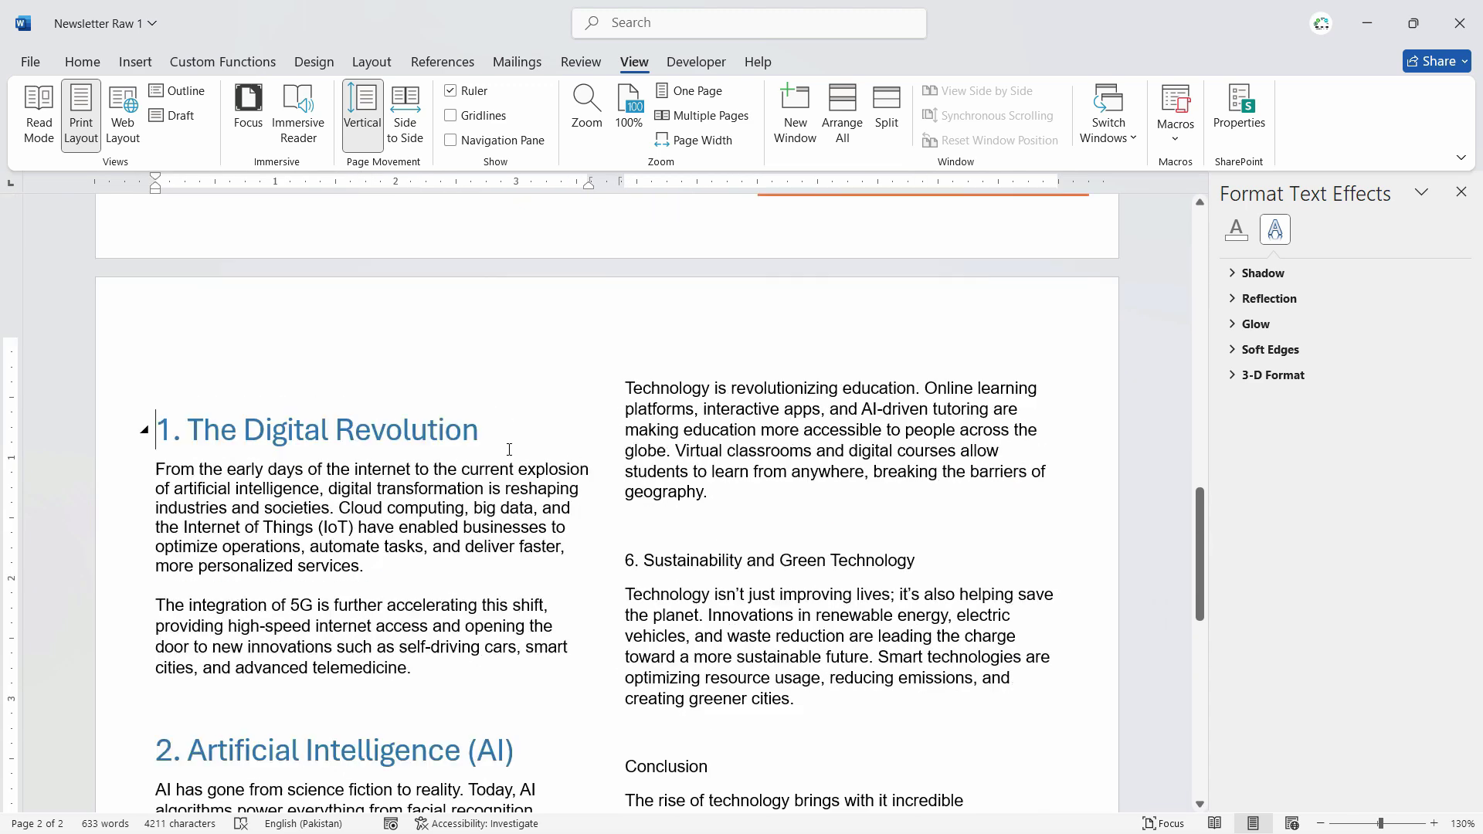
# Undo the stray 'zzzz' text and heading styles, then reselect '1. The Digital Revolution'
pyautogui.write('zzzz')
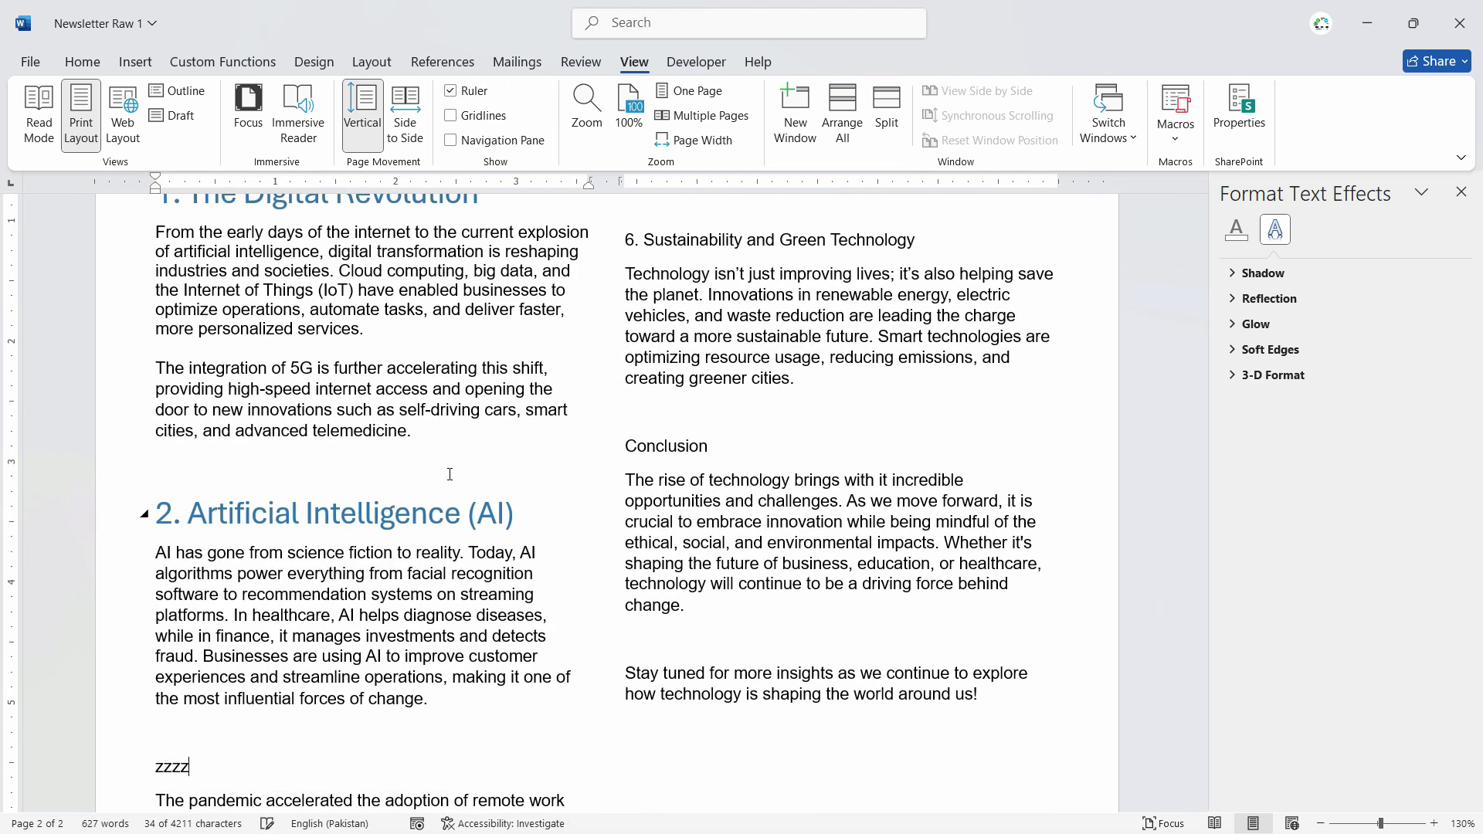
pyautogui.hotkey('ctrl', 'z')
pyautogui.hotkey('ctrl', 'z')
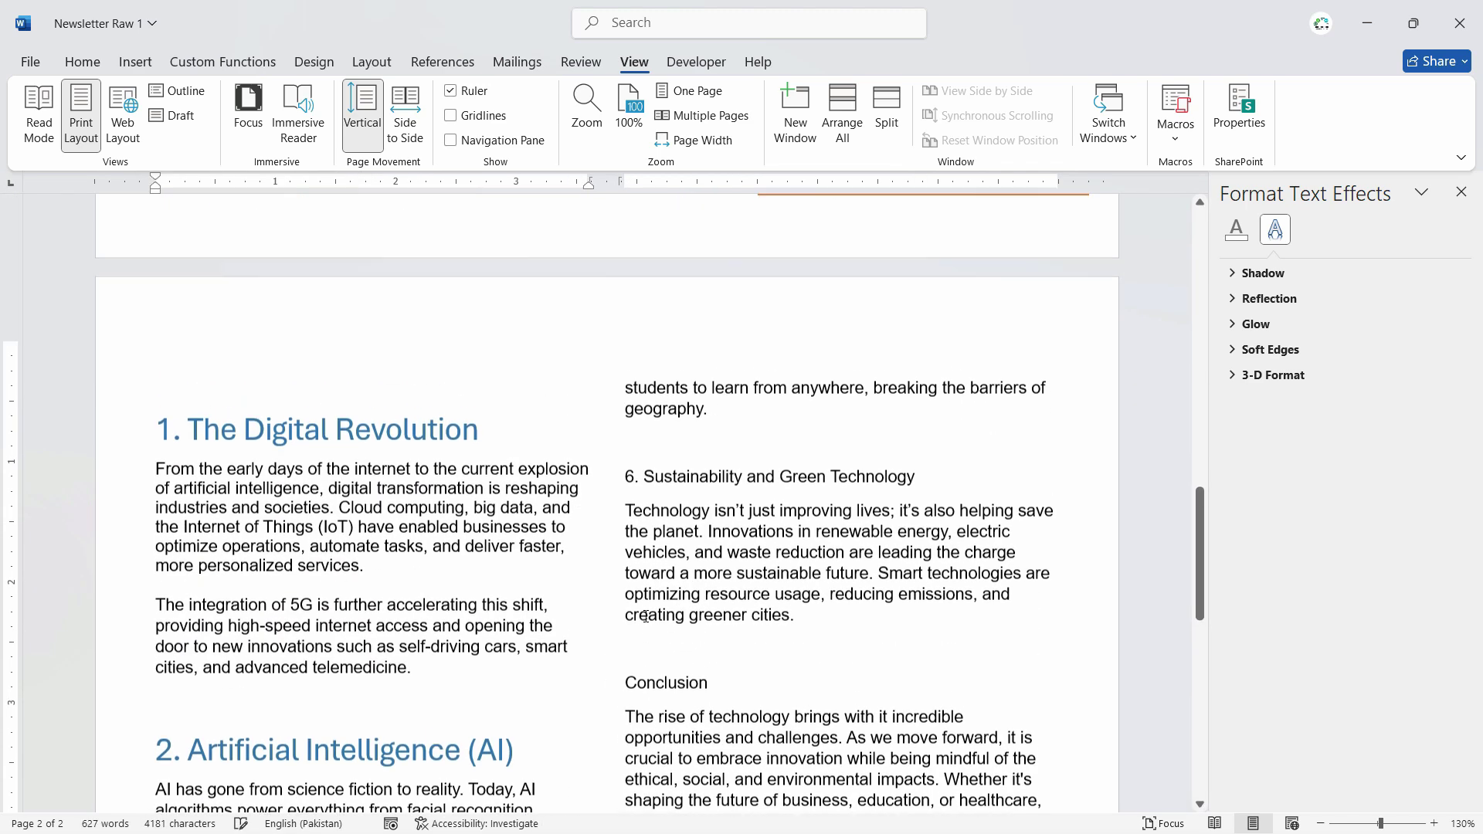
pyautogui.hotkey('ctrl', 'z')
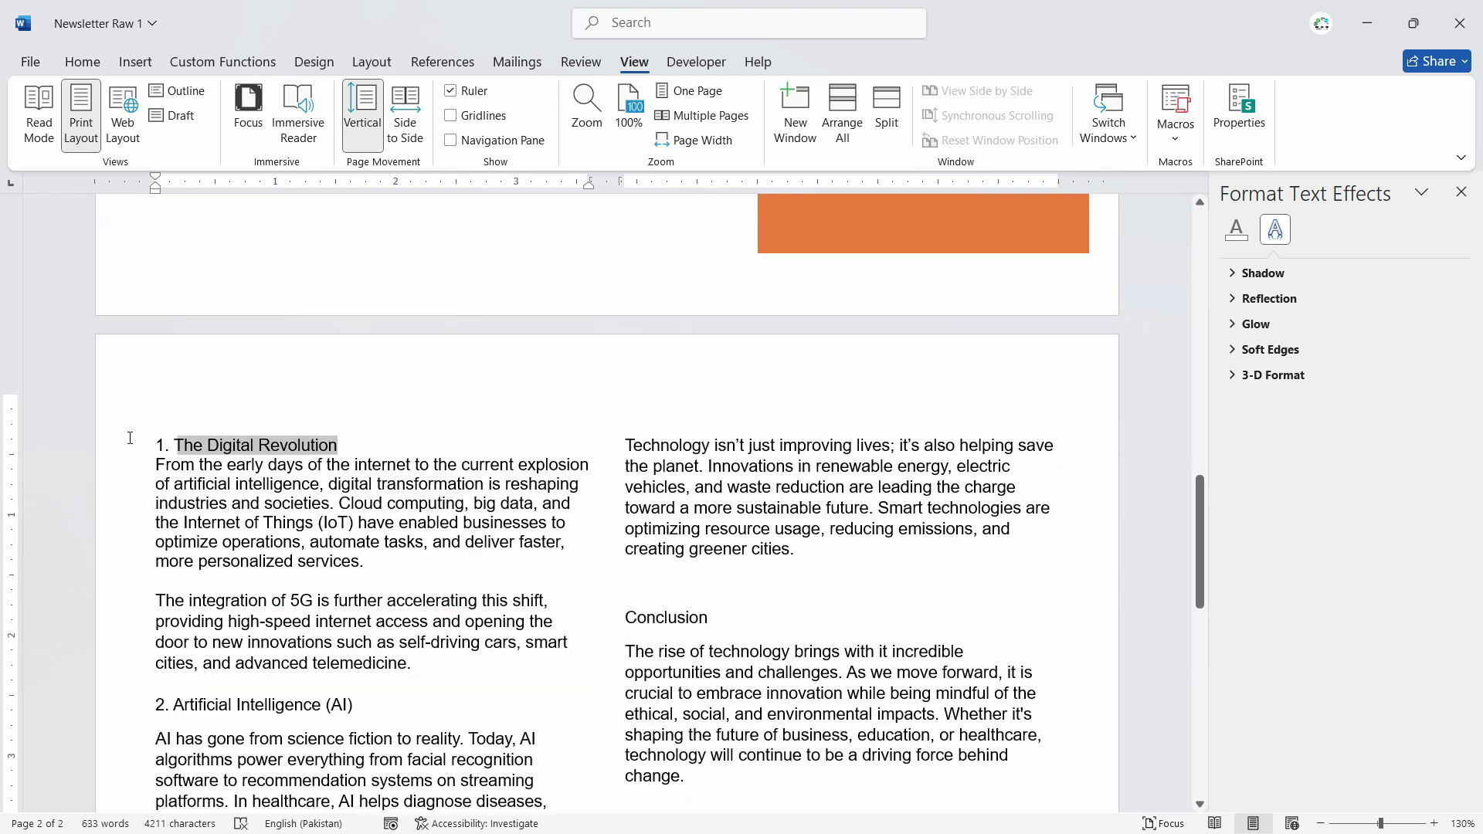
pyautogui.moveTo(351, 437); pyautogui.dragTo(155, 447)
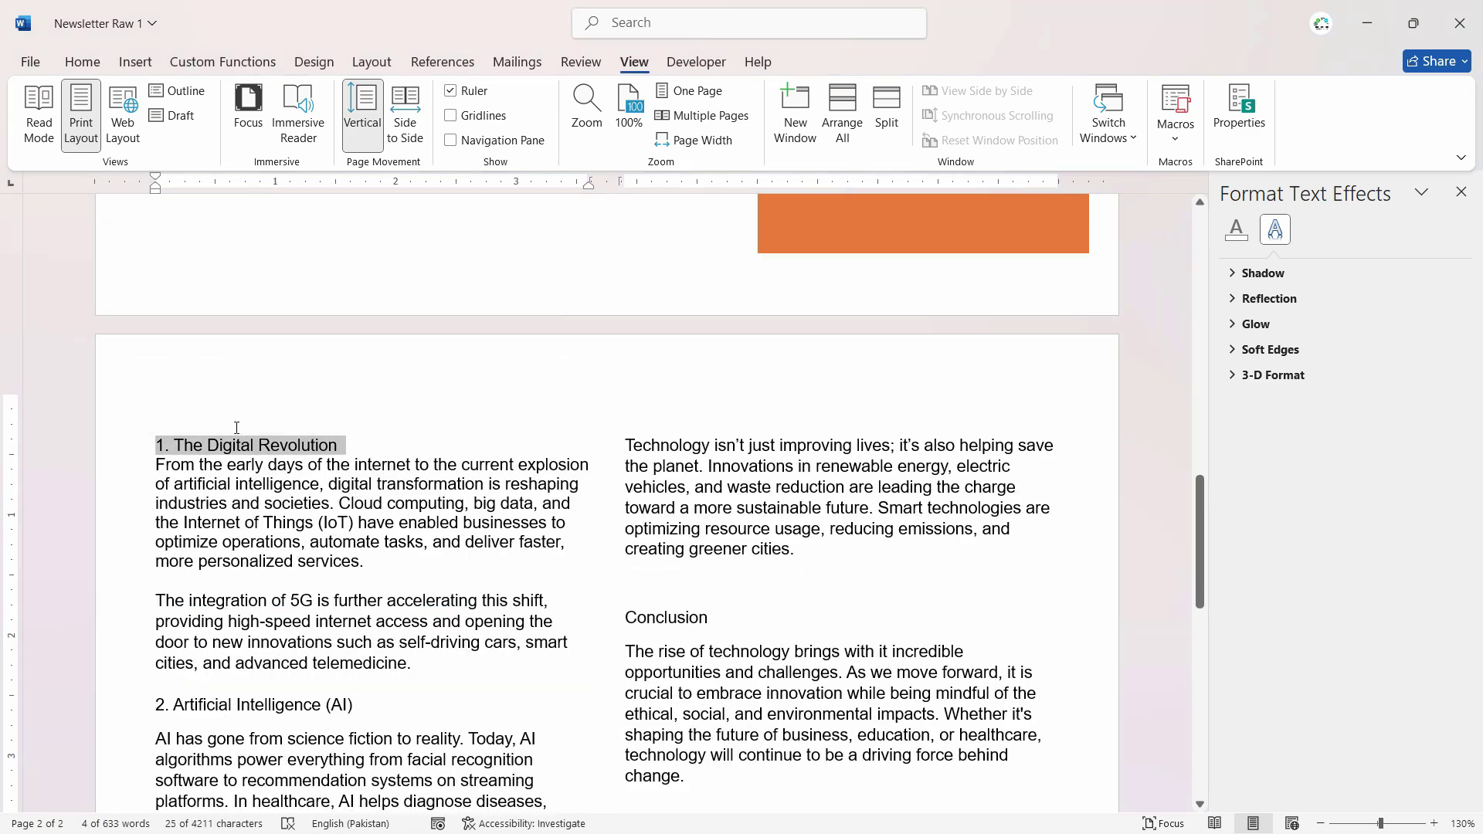
pyautogui.scroll(4, 236, 427)
pyautogui.moveTo(373, 450); pyautogui.dragTo(280, 453)
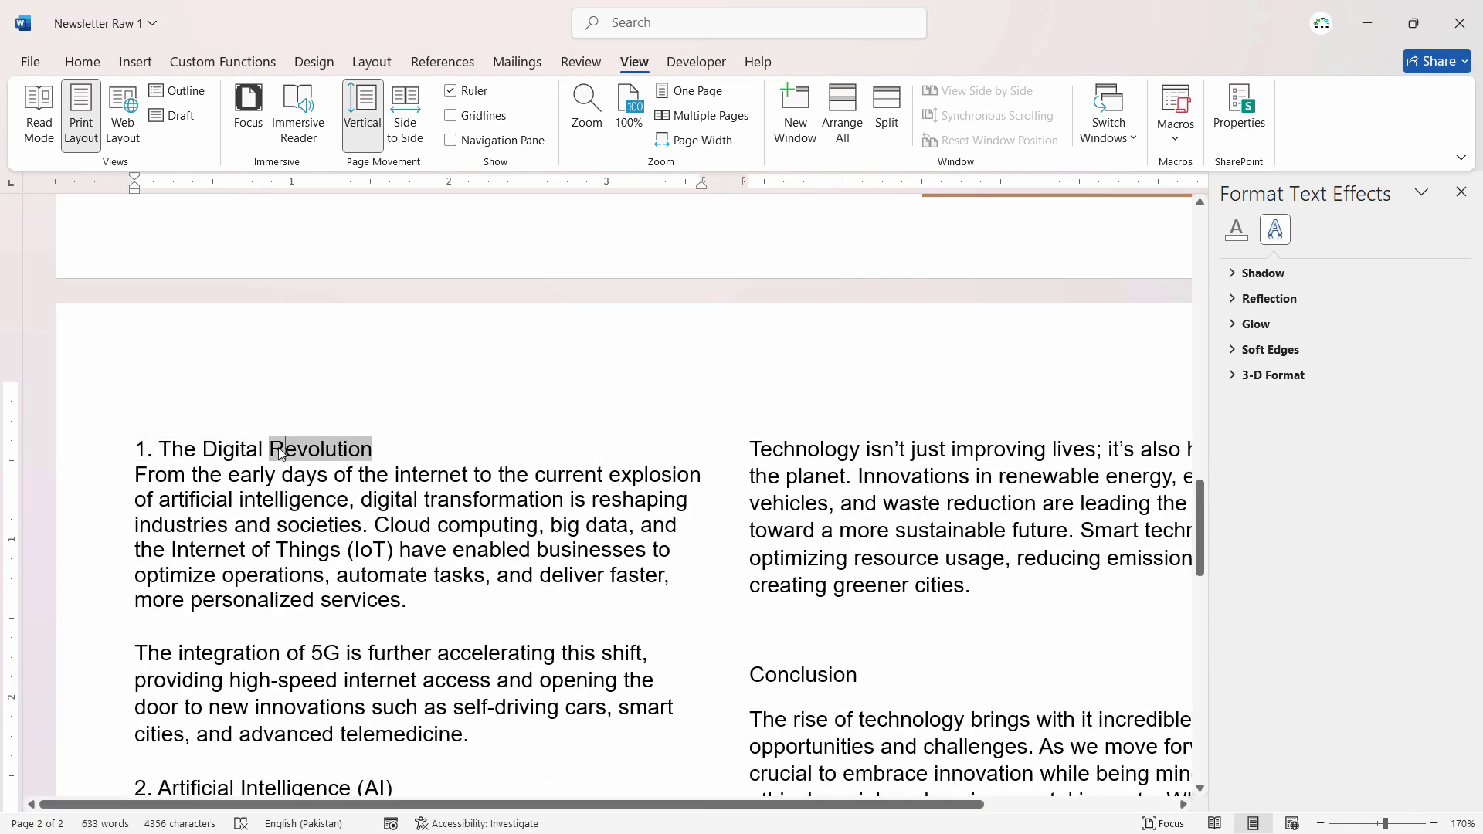
# Use the mini toolbar to make the first title bold, Aptos (Body), 14 pt, dark red
pyautogui.tripleClick(280, 454)
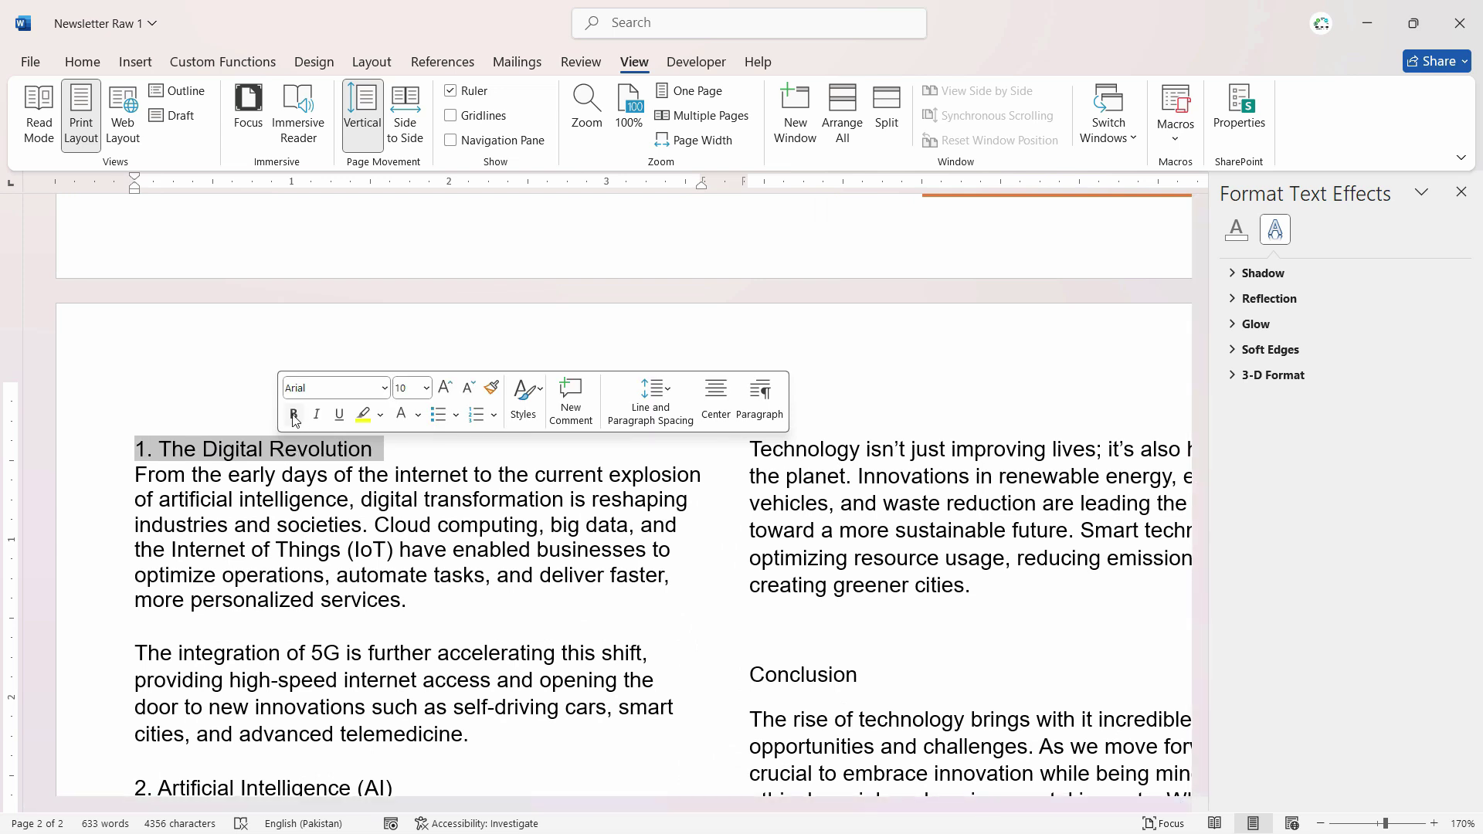
pyautogui.click(294, 415)
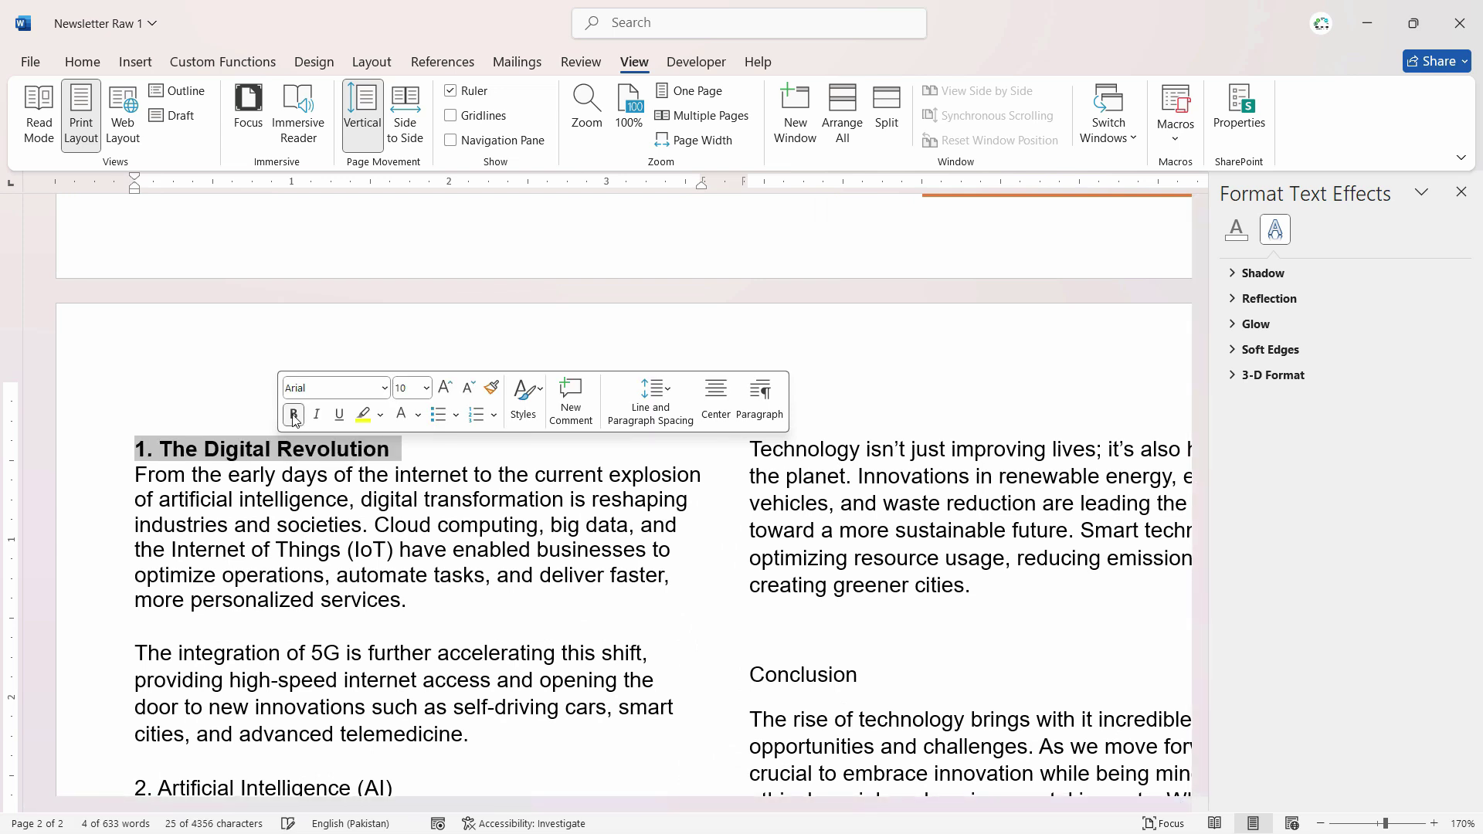
pyautogui.click(385, 389)
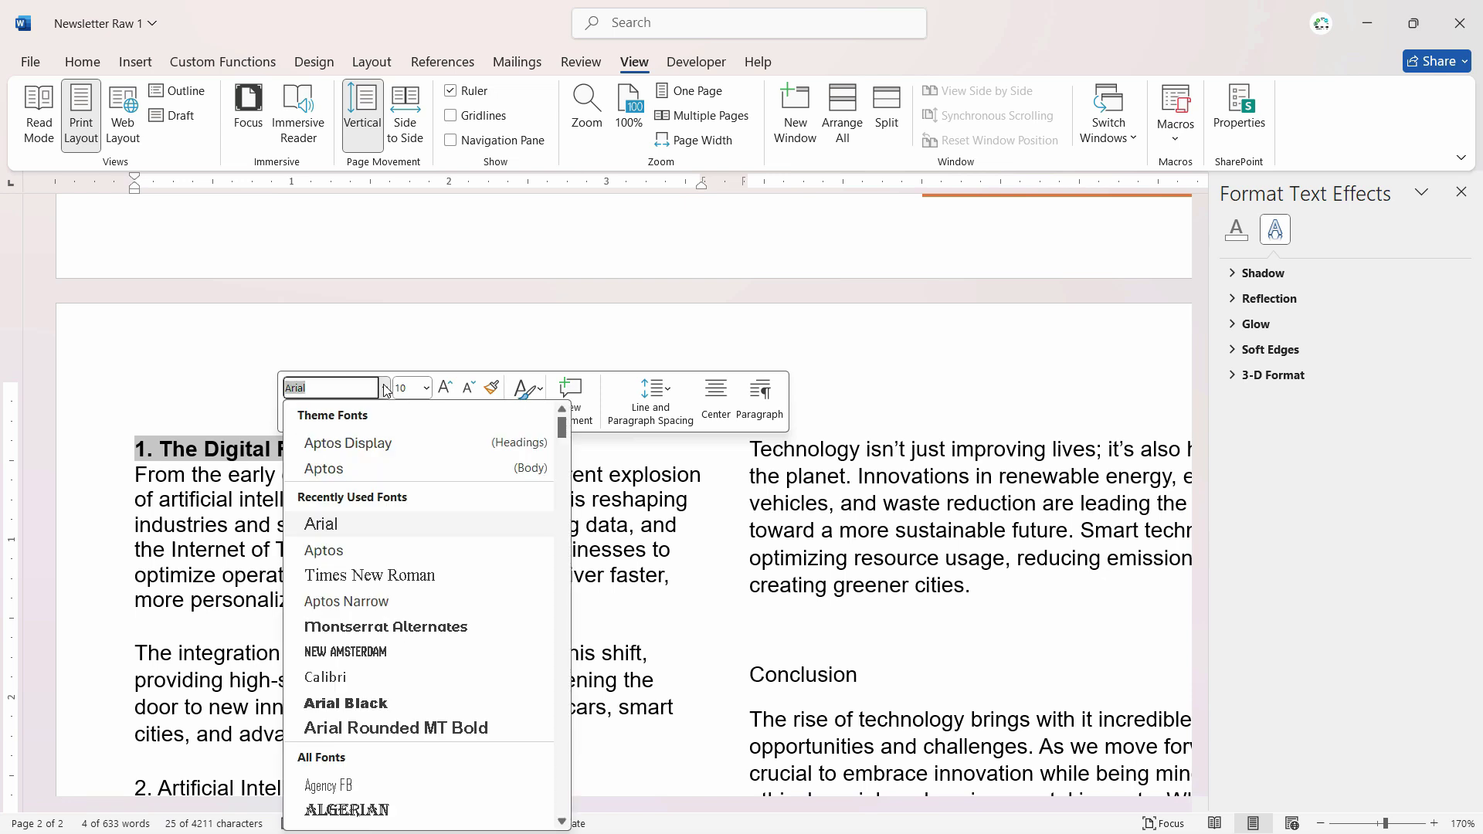
pyautogui.click(365, 468)
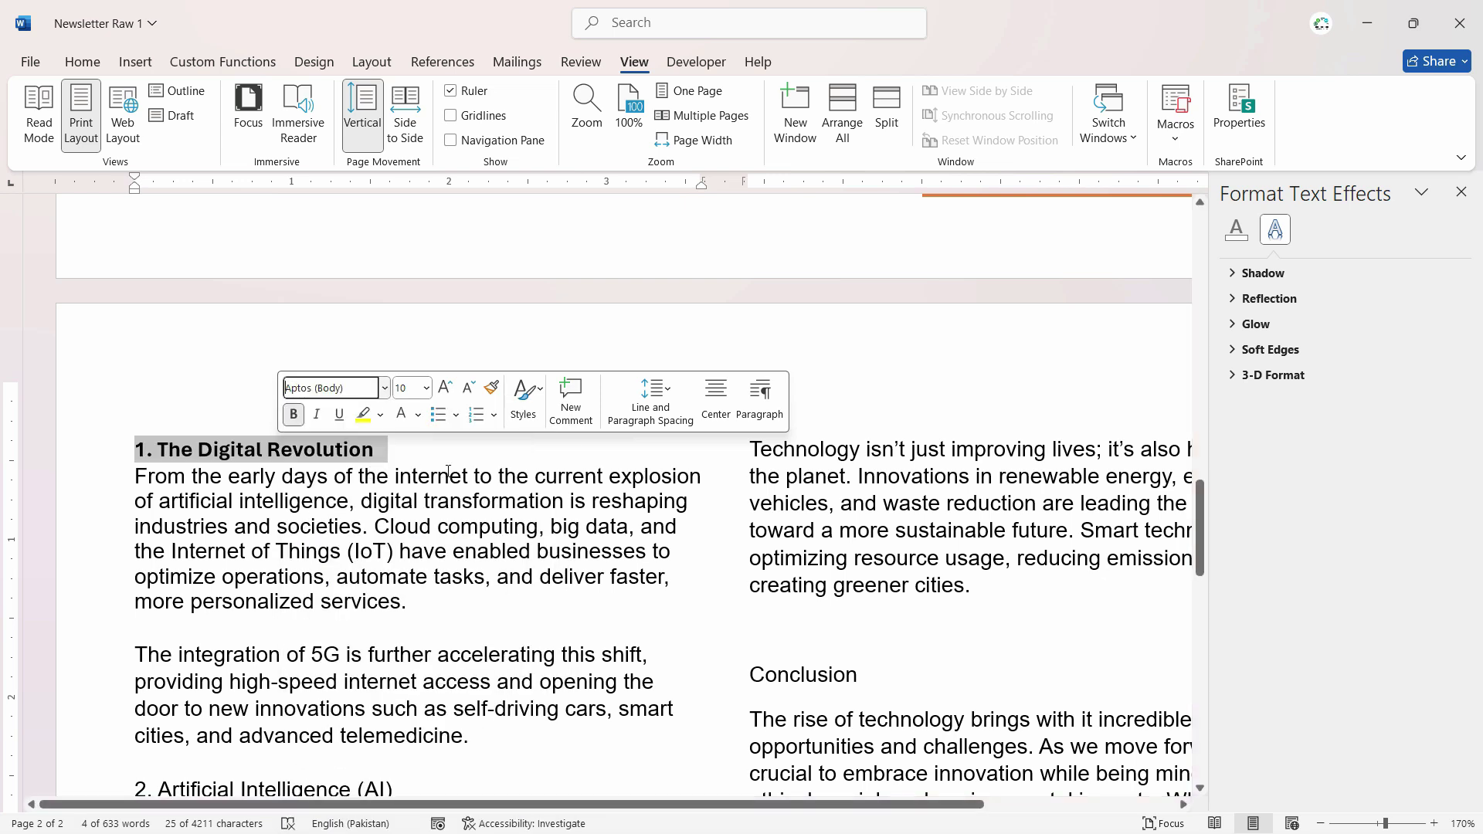
pyautogui.click(426, 388)
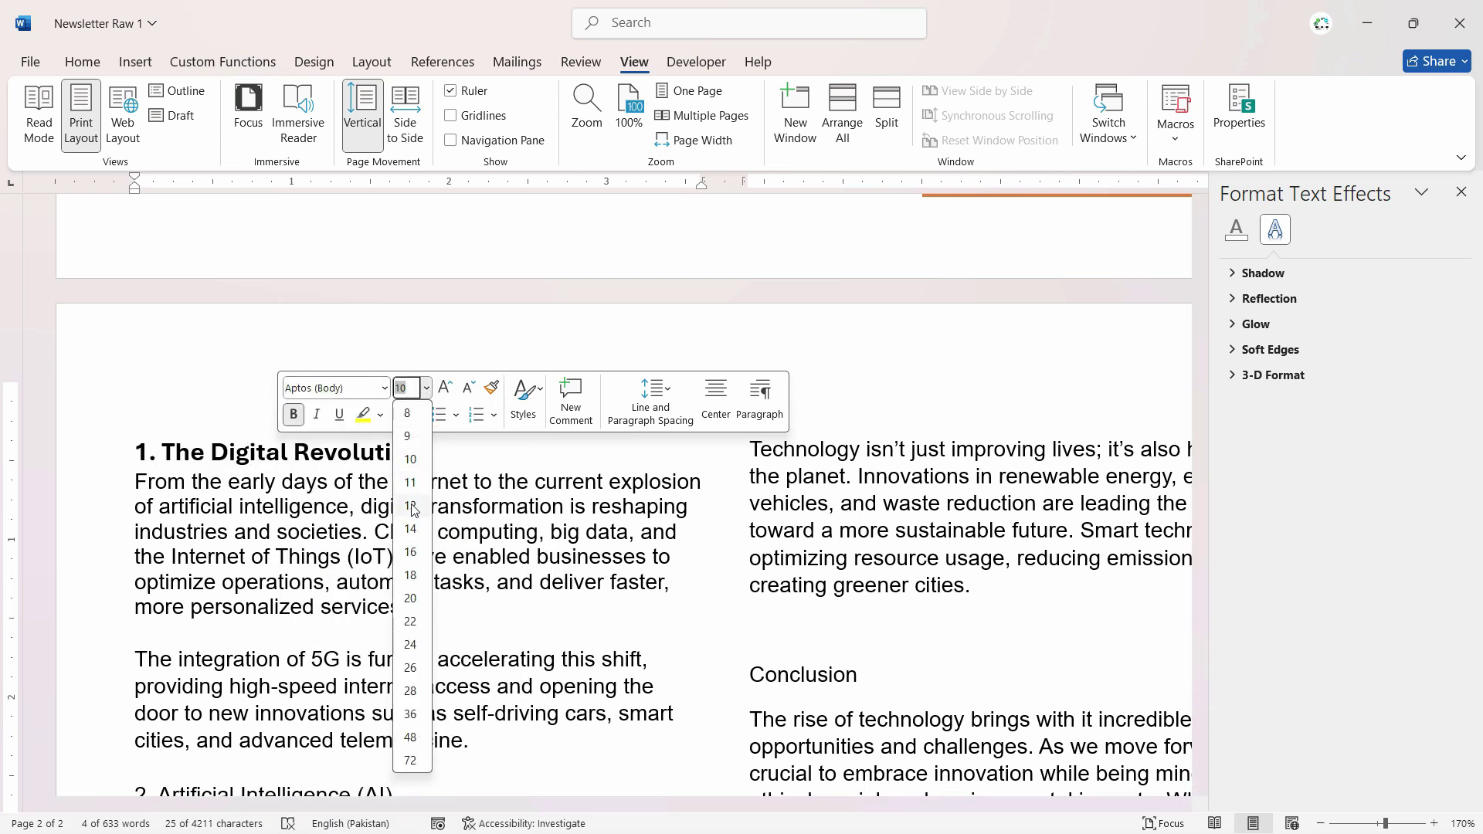
pyautogui.click(410, 529)
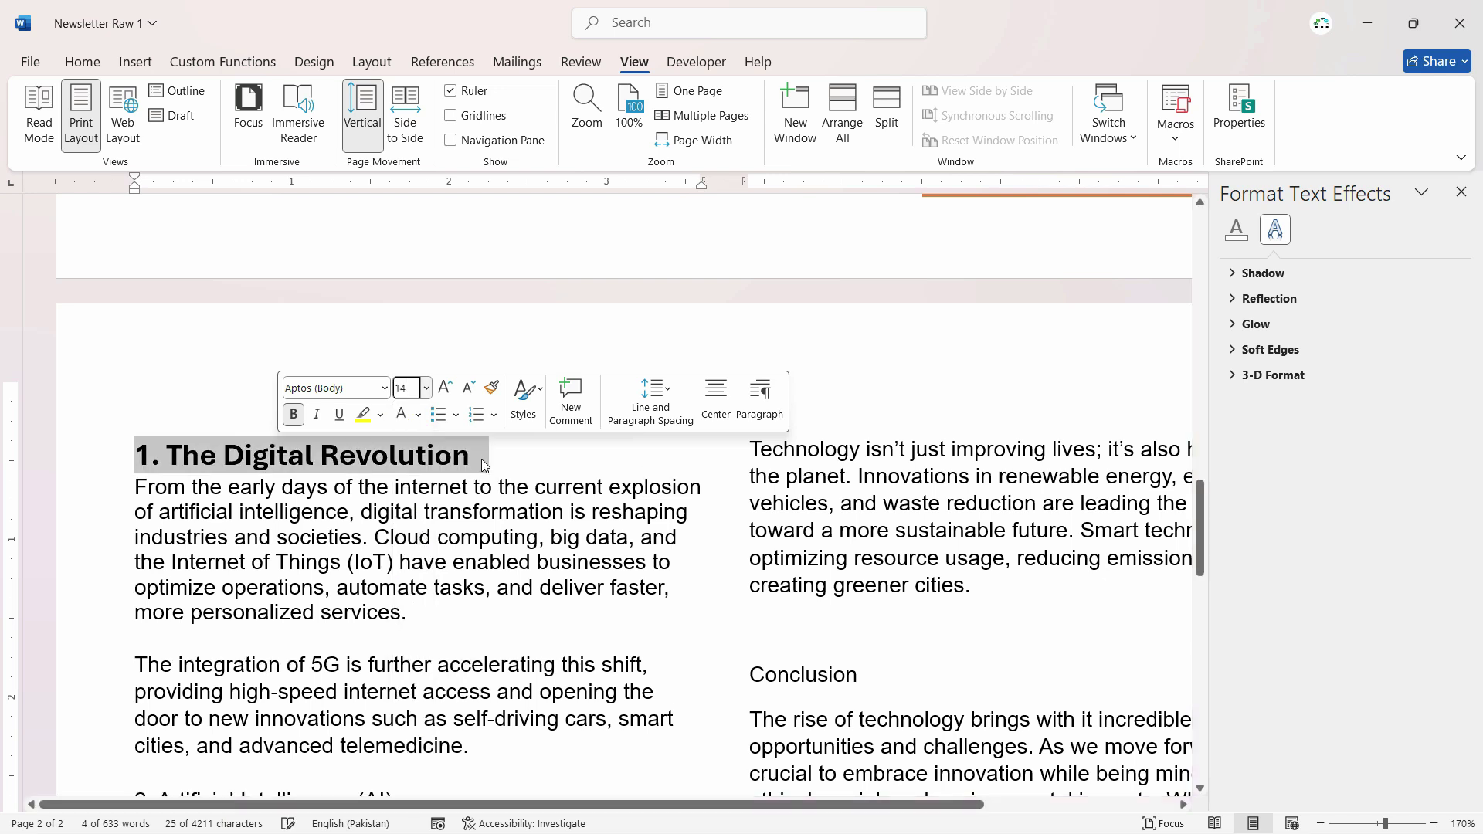
pyautogui.click(418, 415)
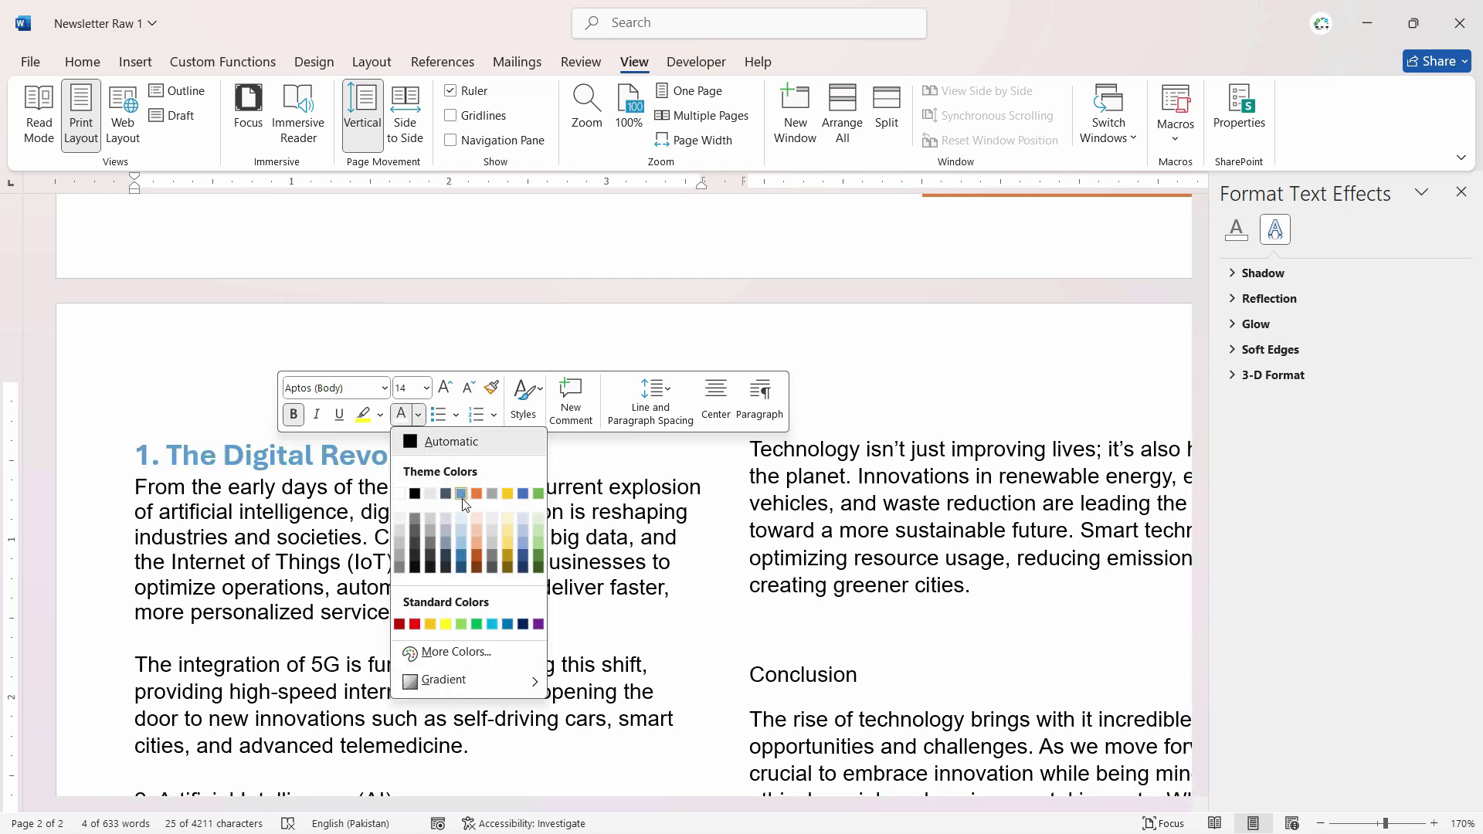
pyautogui.click(400, 625)
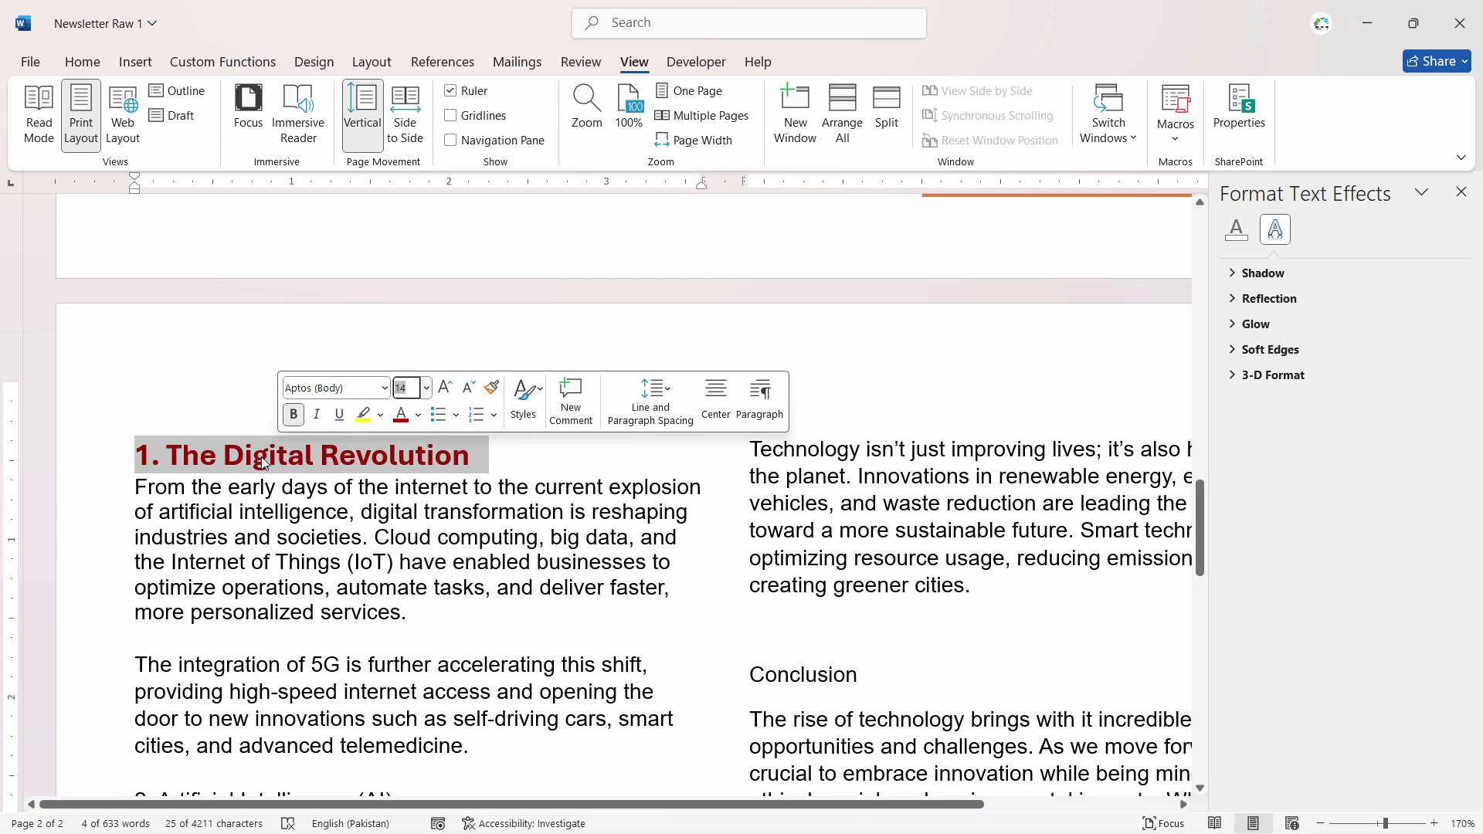
pyautogui.click(84, 62)
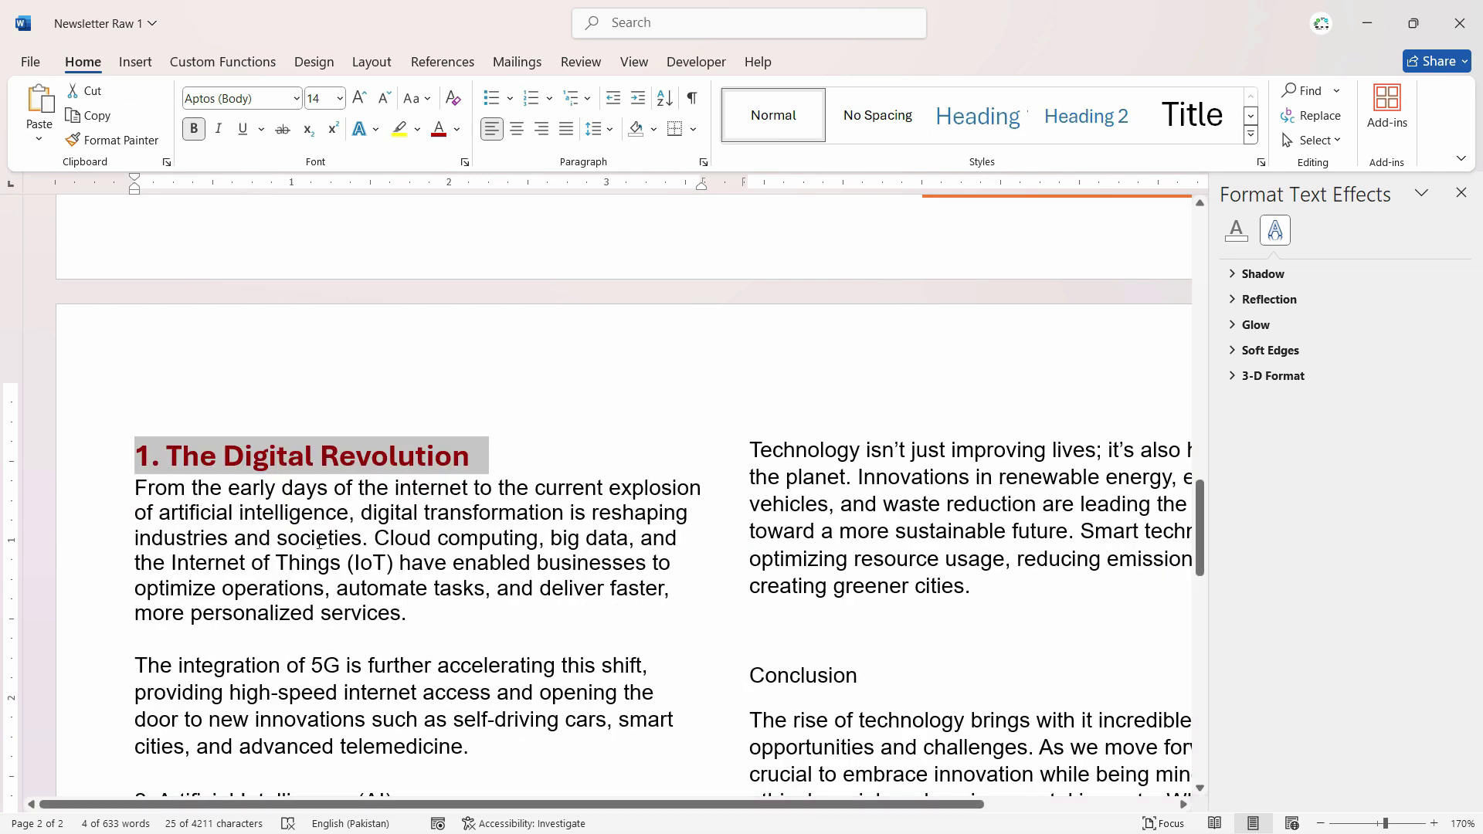
# Update Heading 1 to match the selected bold, 14 pt, dark red 'The Digital Revolution' title
pyautogui.rightClick(1003, 127)
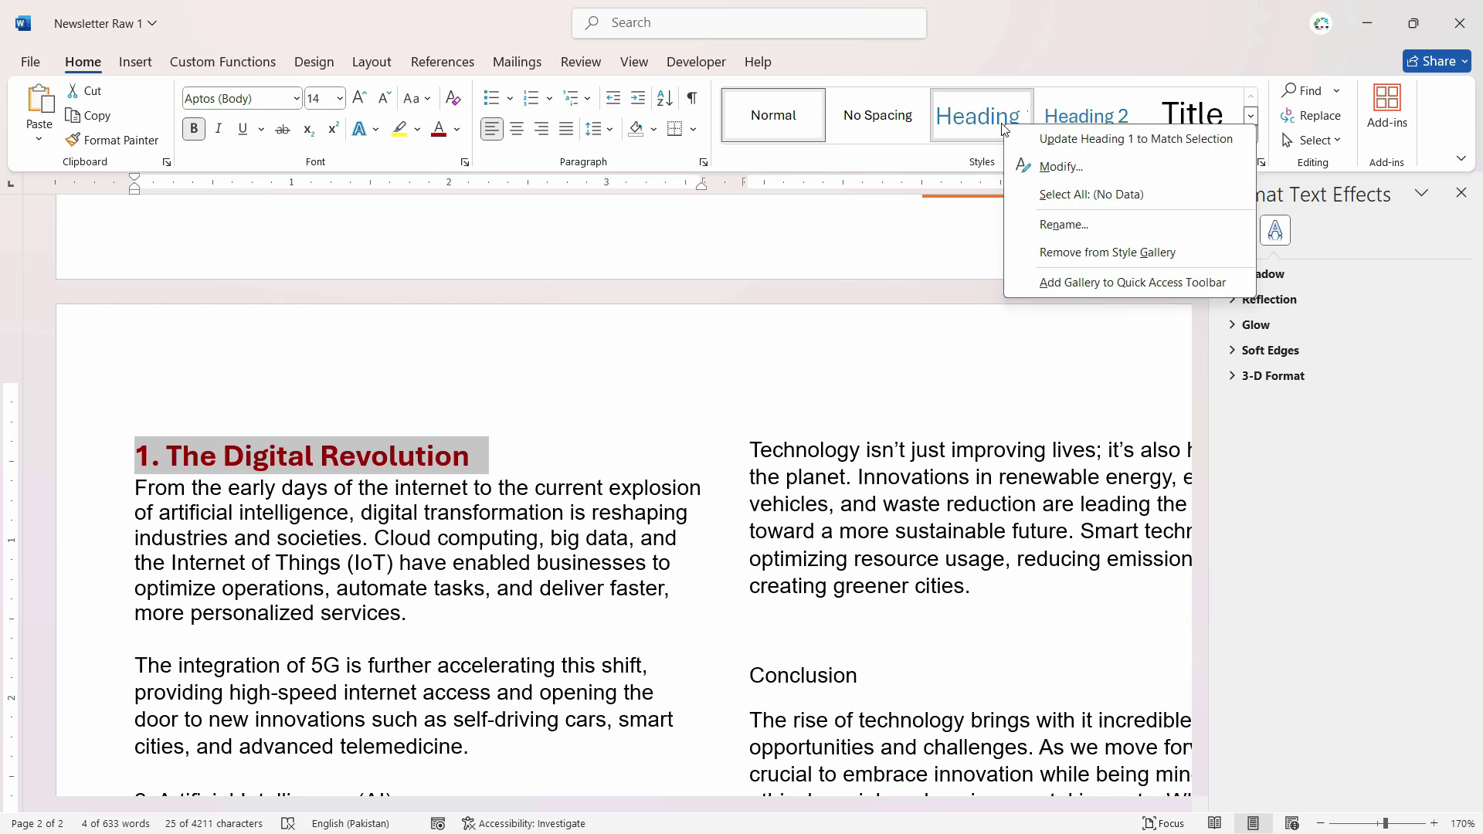
pyautogui.click(322, 398)
pyautogui.moveTo(470, 456); pyautogui.dragTo(136, 465)
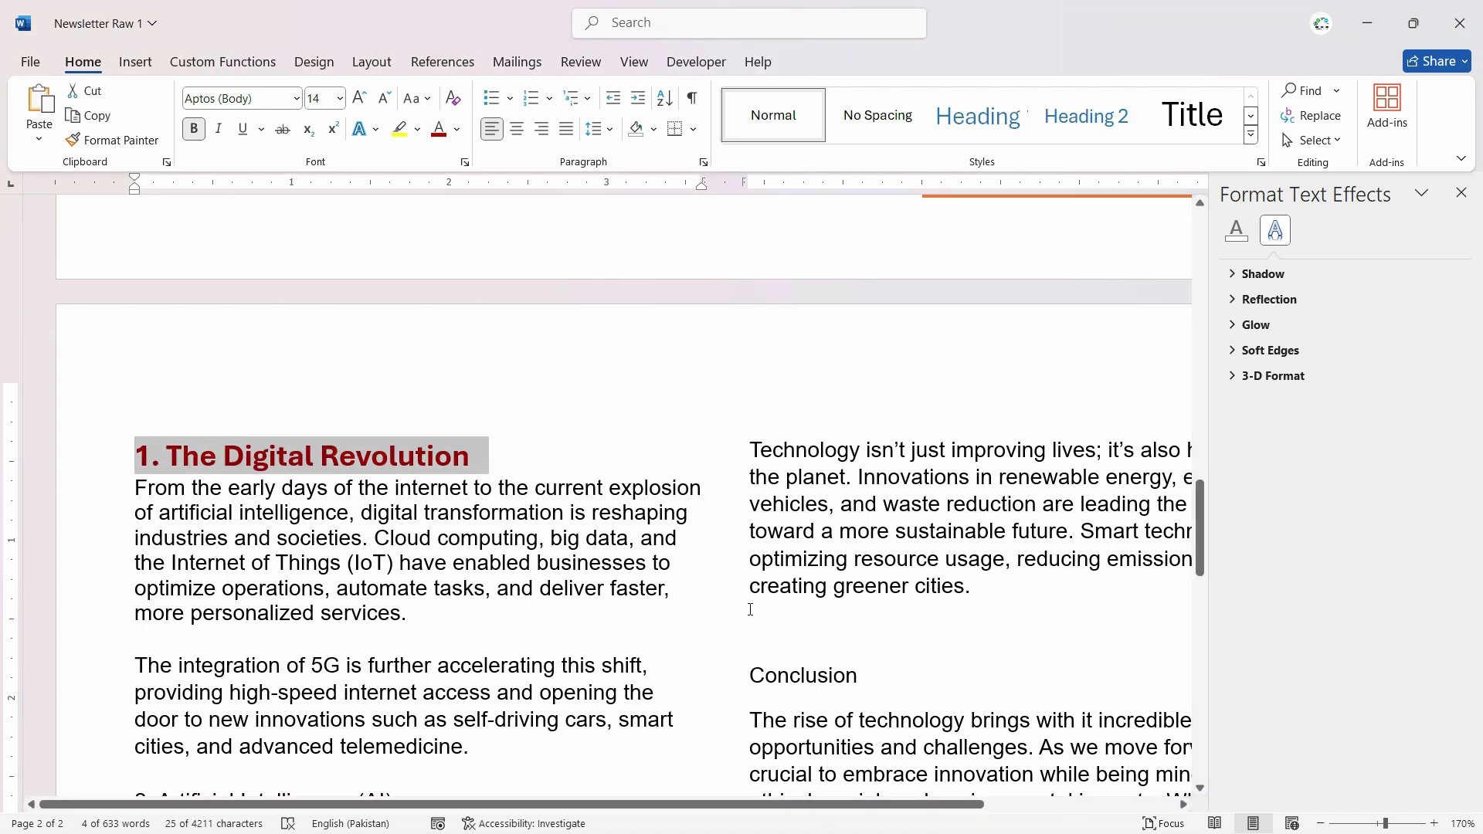
pyautogui.rightClick(983, 118)
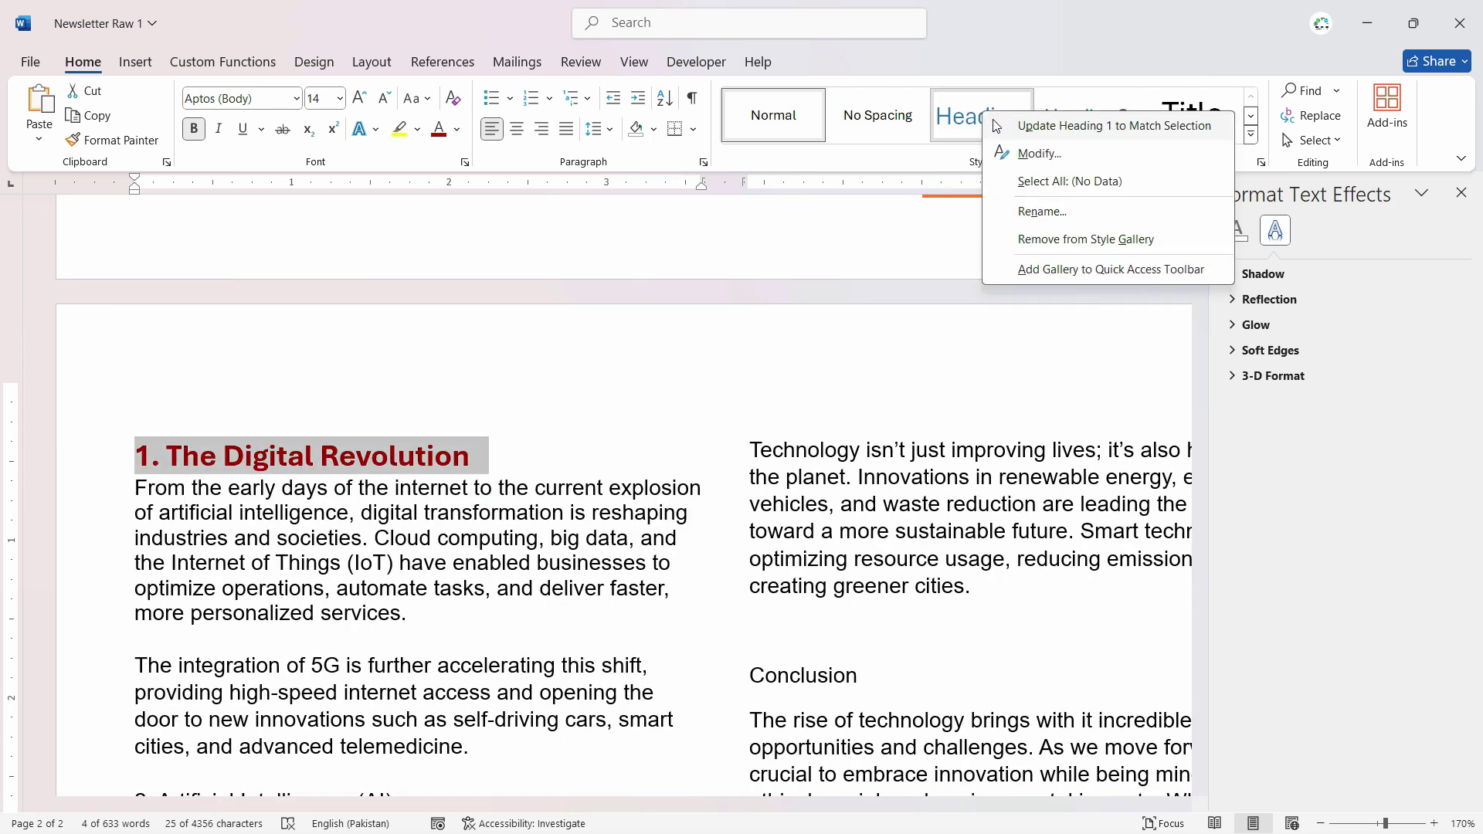
pyautogui.click(1122, 126)
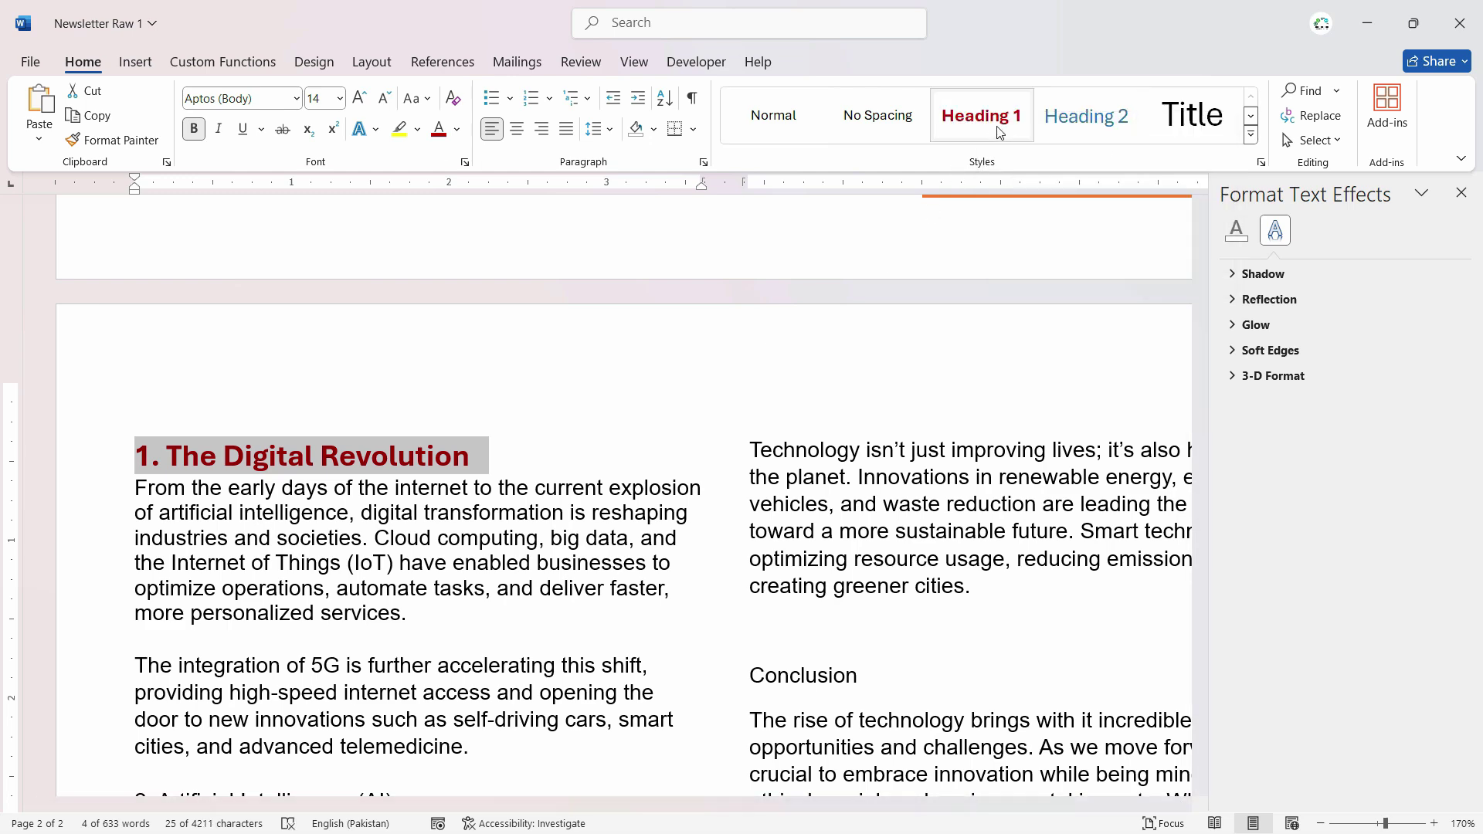
# Reapply Heading 1 to the '2. Artificial Intelligence (AI)' and '3. Remote Work and the Gig Economy' titles
pyautogui.scroll(-4, 311, 512)
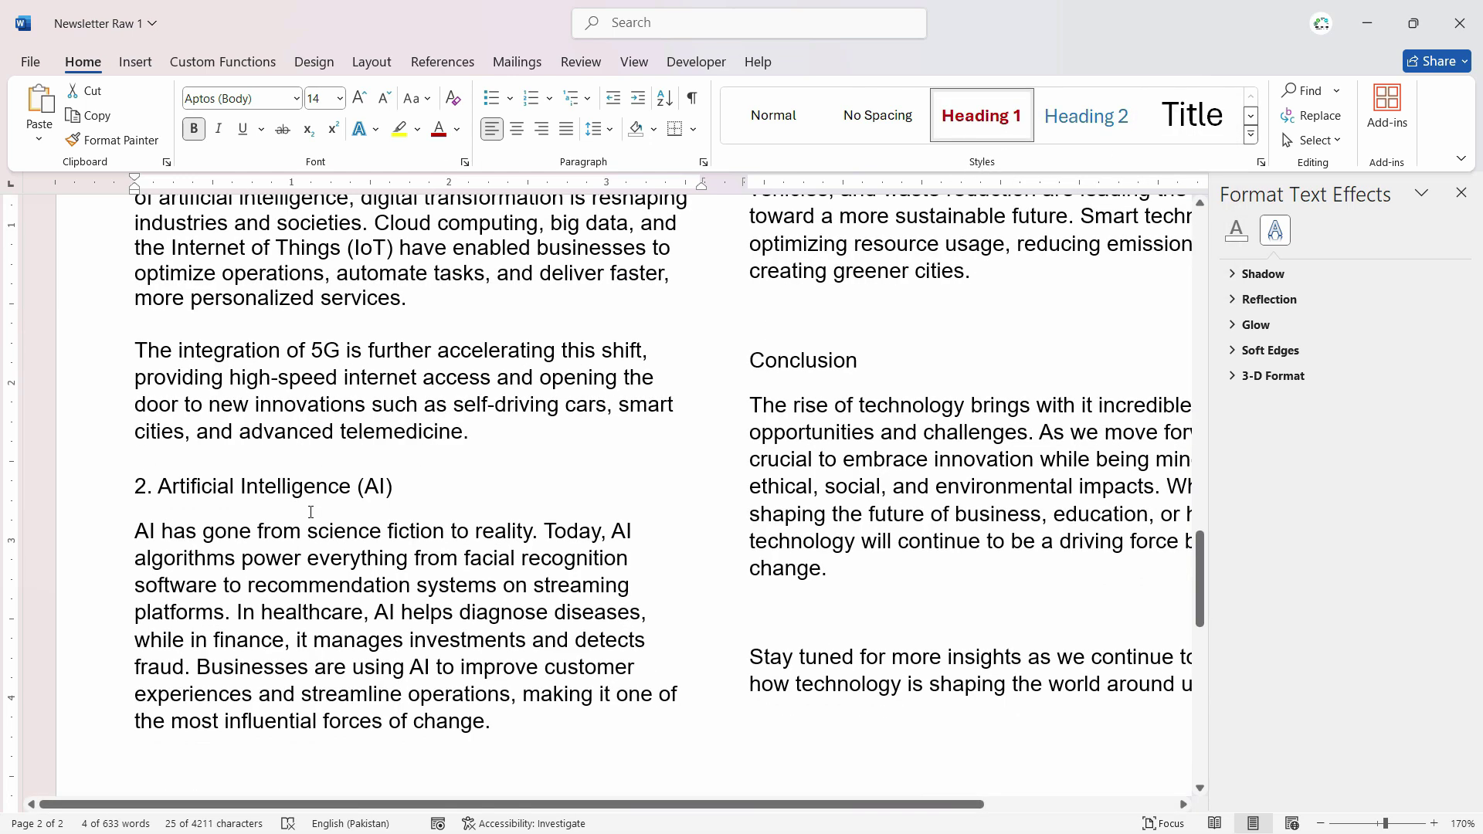
pyautogui.tripleClick(283, 487)
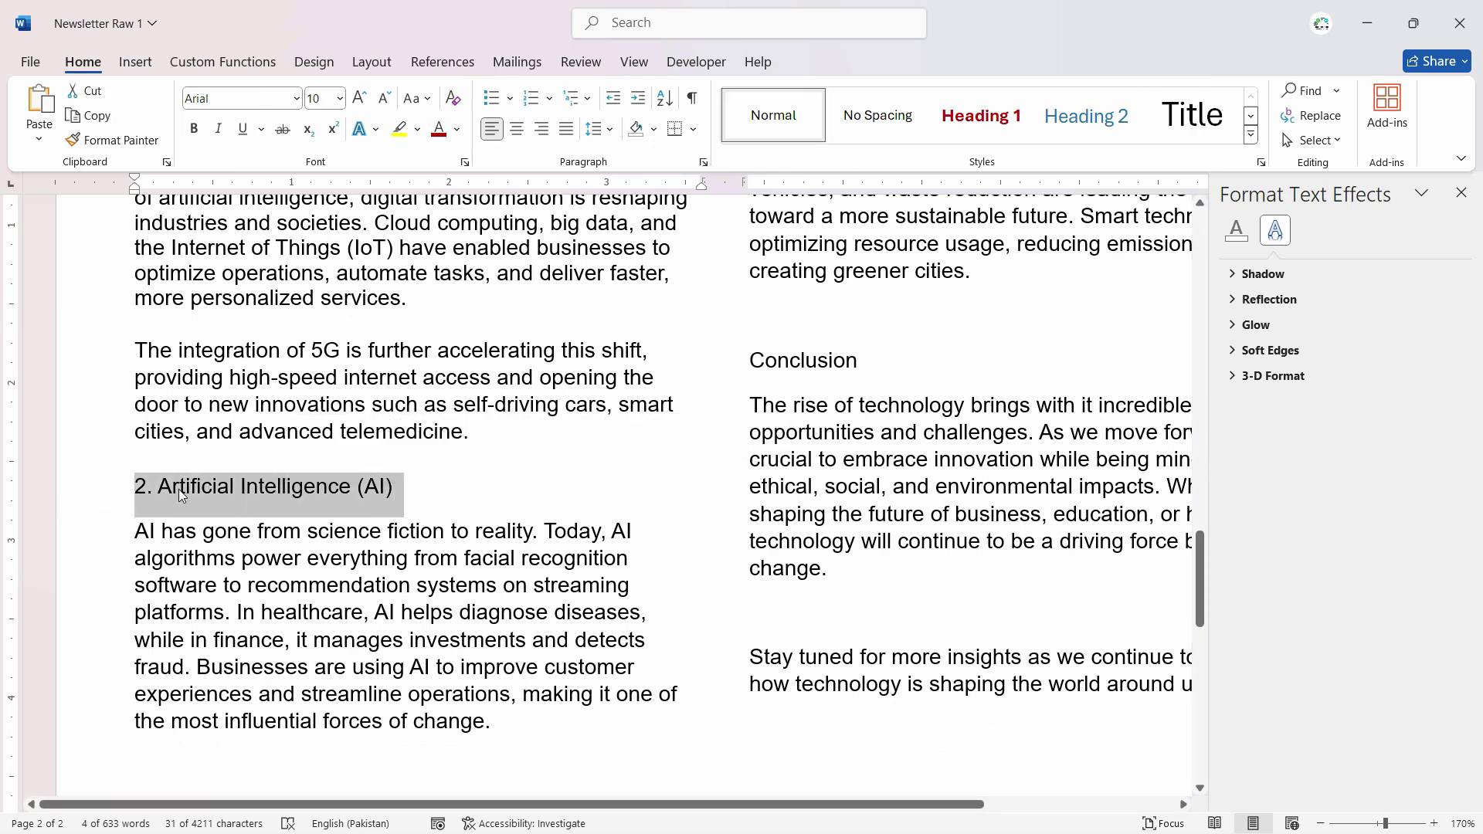
pyautogui.click(981, 116)
pyautogui.scroll(-5, 395, 336)
pyautogui.scroll(-1, 394, 336)
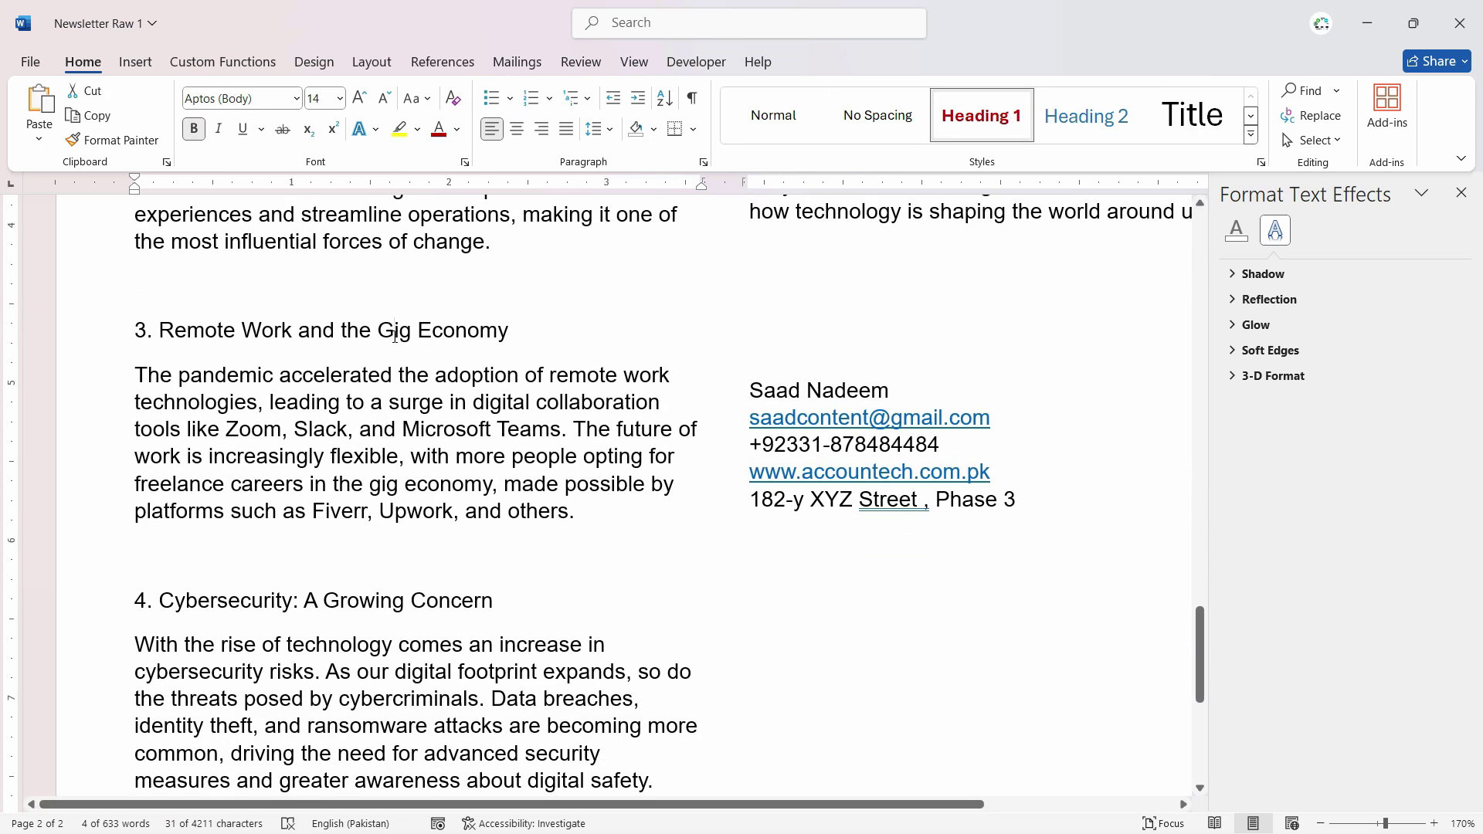
pyautogui.tripleClick(395, 336)
pyautogui.doubleClick(394, 336)
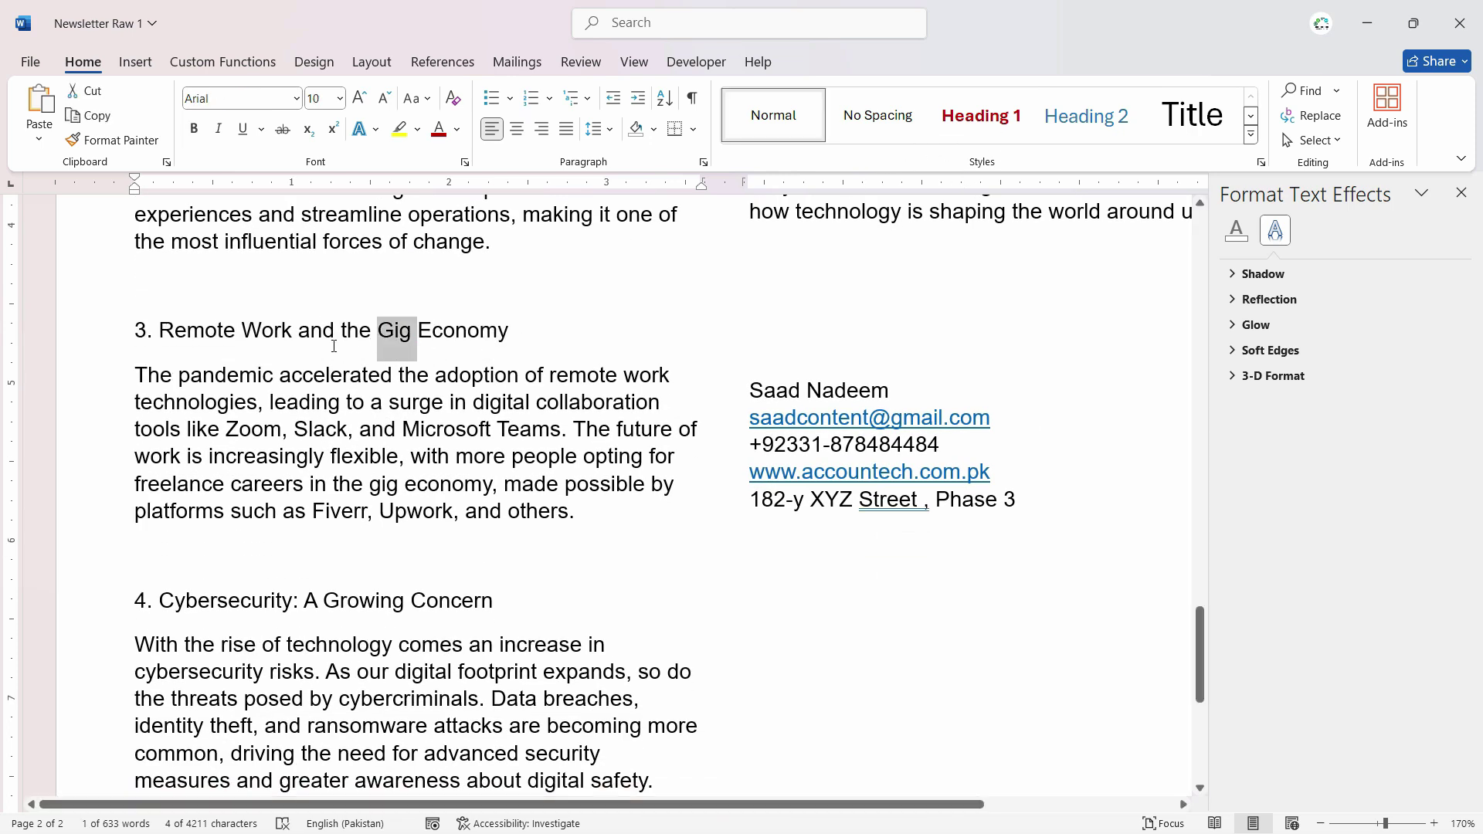
pyautogui.click(347, 330)
pyautogui.scroll(2, 309, 386)
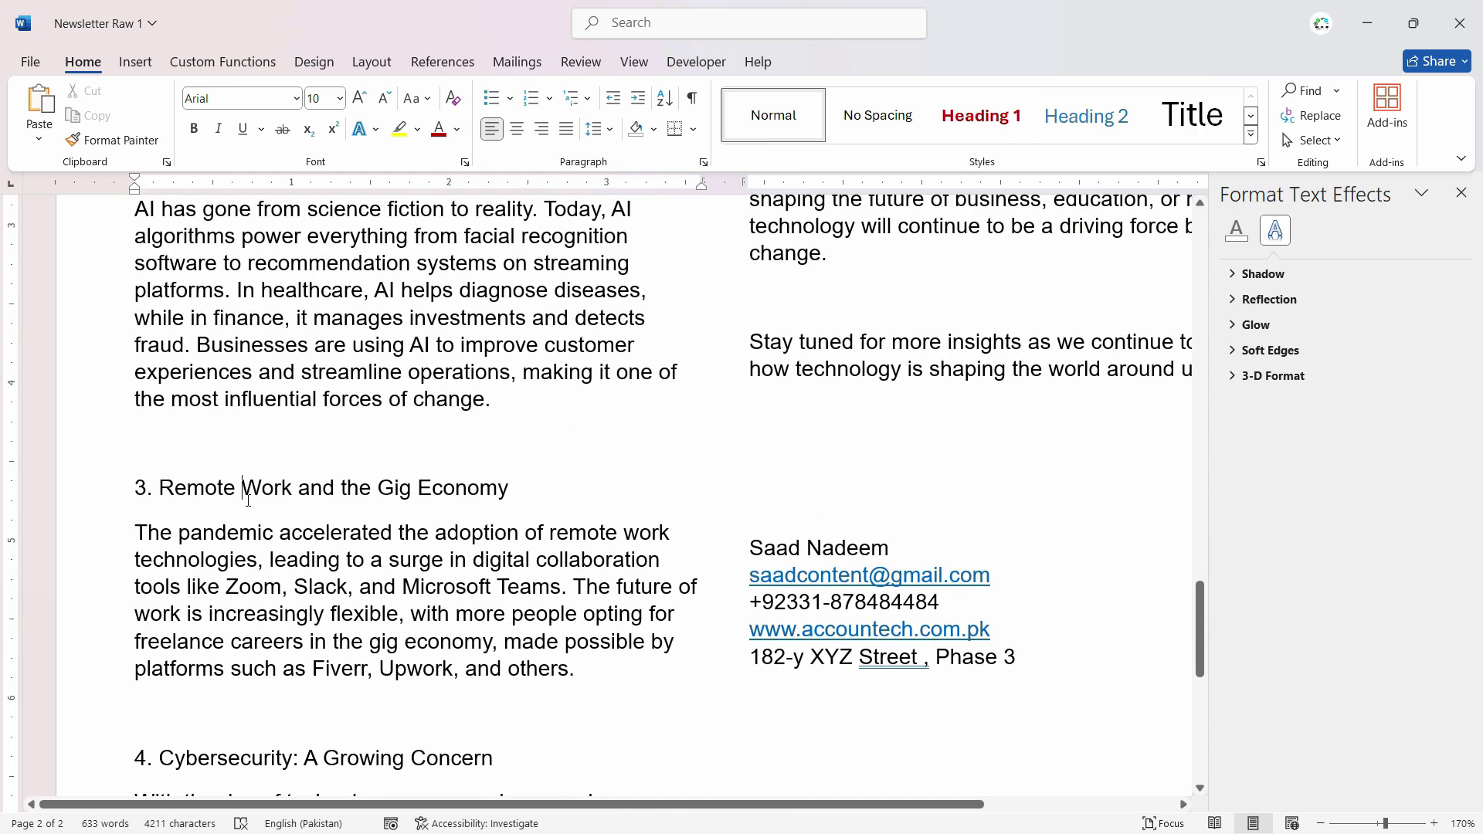
pyautogui.tripleClick(249, 499)
pyautogui.click(981, 116)
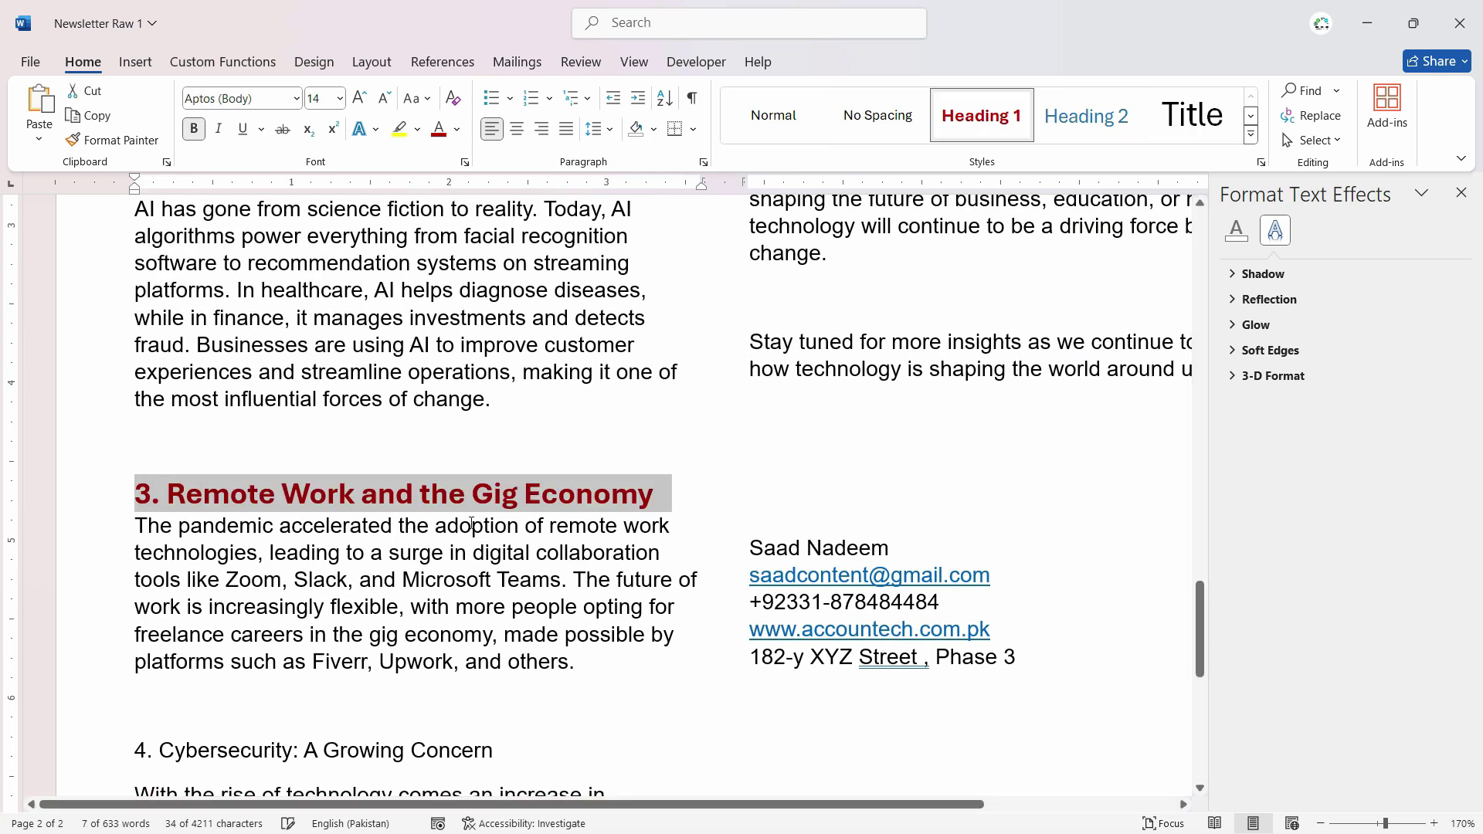
# Apply Heading 1 to '4. Cybersecurity: A Growing Concern' with Ctrl+Alt+1
pyautogui.scroll(-3, 473, 510)
pyautogui.click(375, 513)
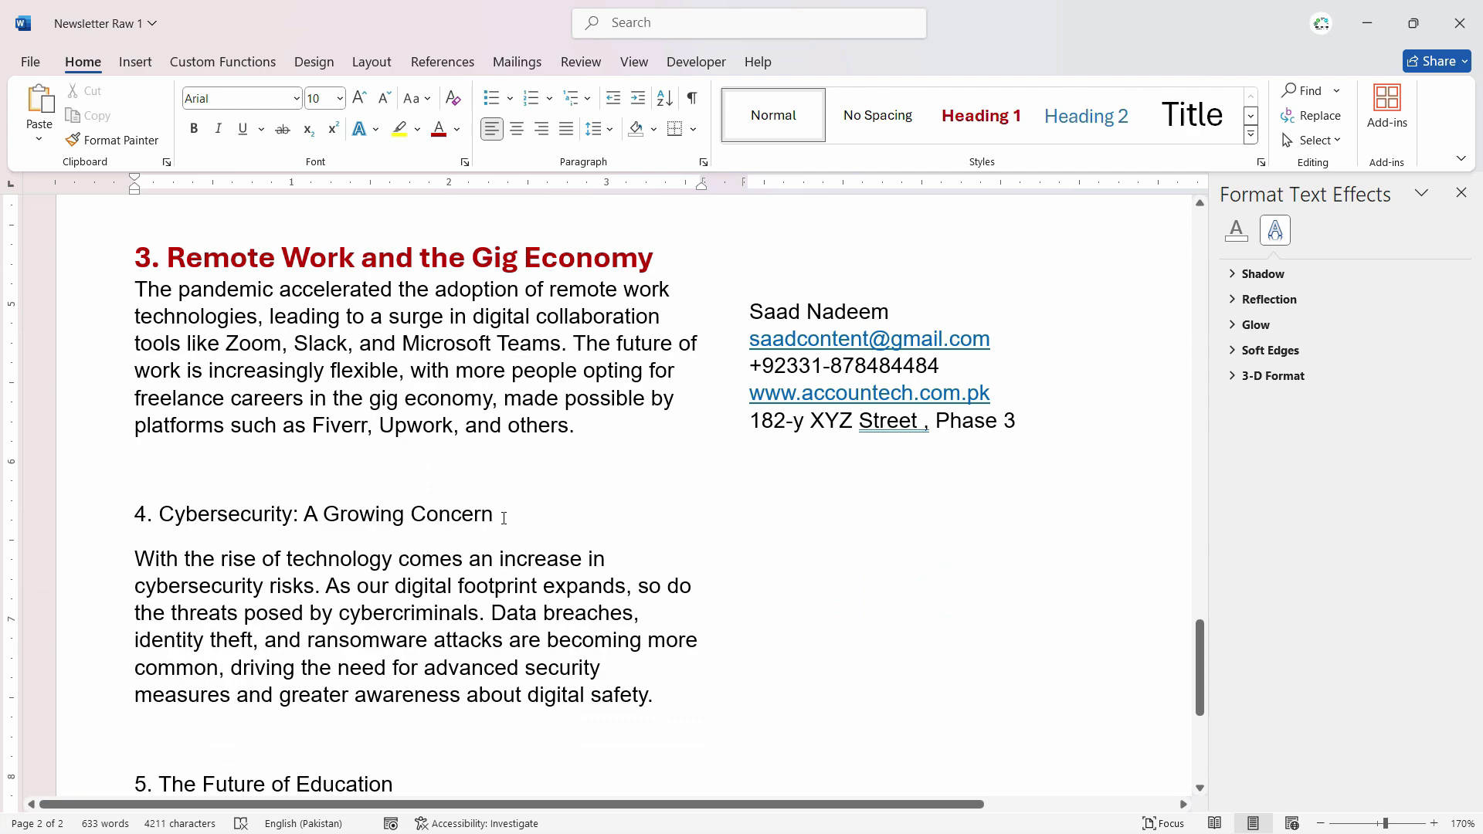
pyautogui.tripleClick(410, 523)
pyautogui.scroll(-2, 520, 635)
pyautogui.scroll(4, 540, 571)
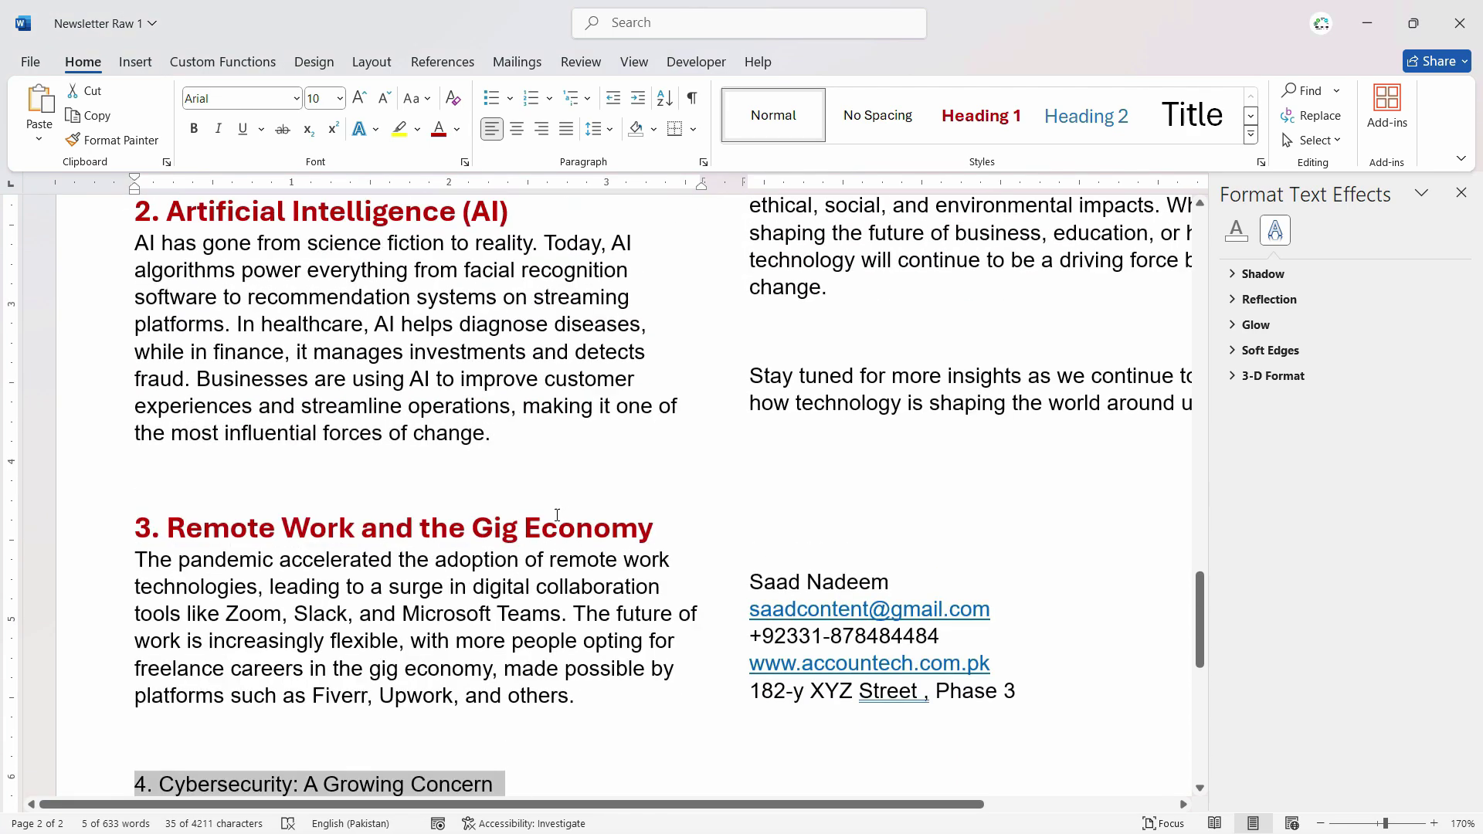
pyautogui.scroll(4, 494, 541)
pyautogui.scroll(-5, 494, 696)
pyautogui.click(469, 728)
pyautogui.scroll(1, 497, 722)
pyautogui.scroll(-2, 324, 644)
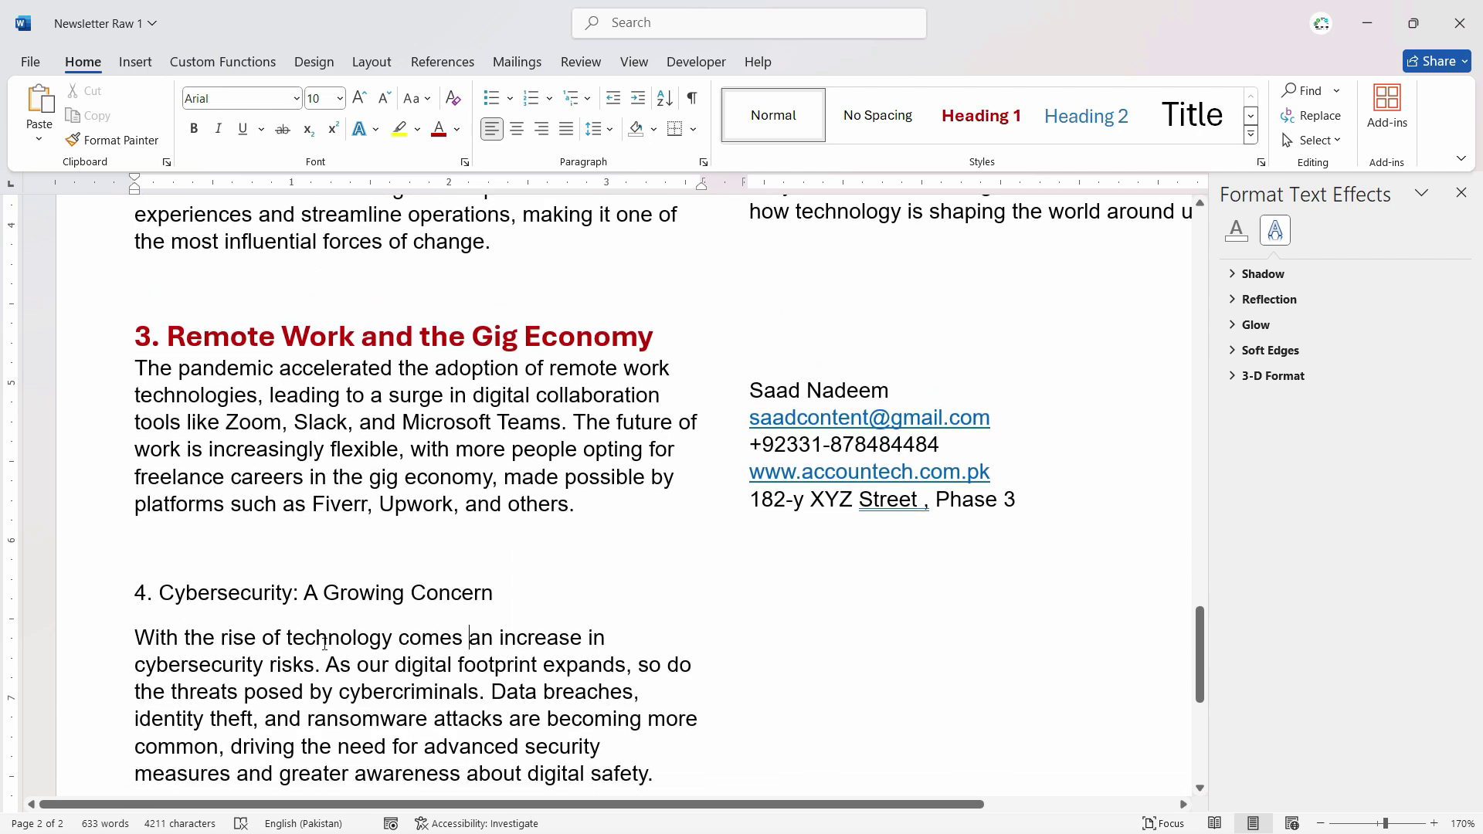
pyautogui.tripleClick(316, 595)
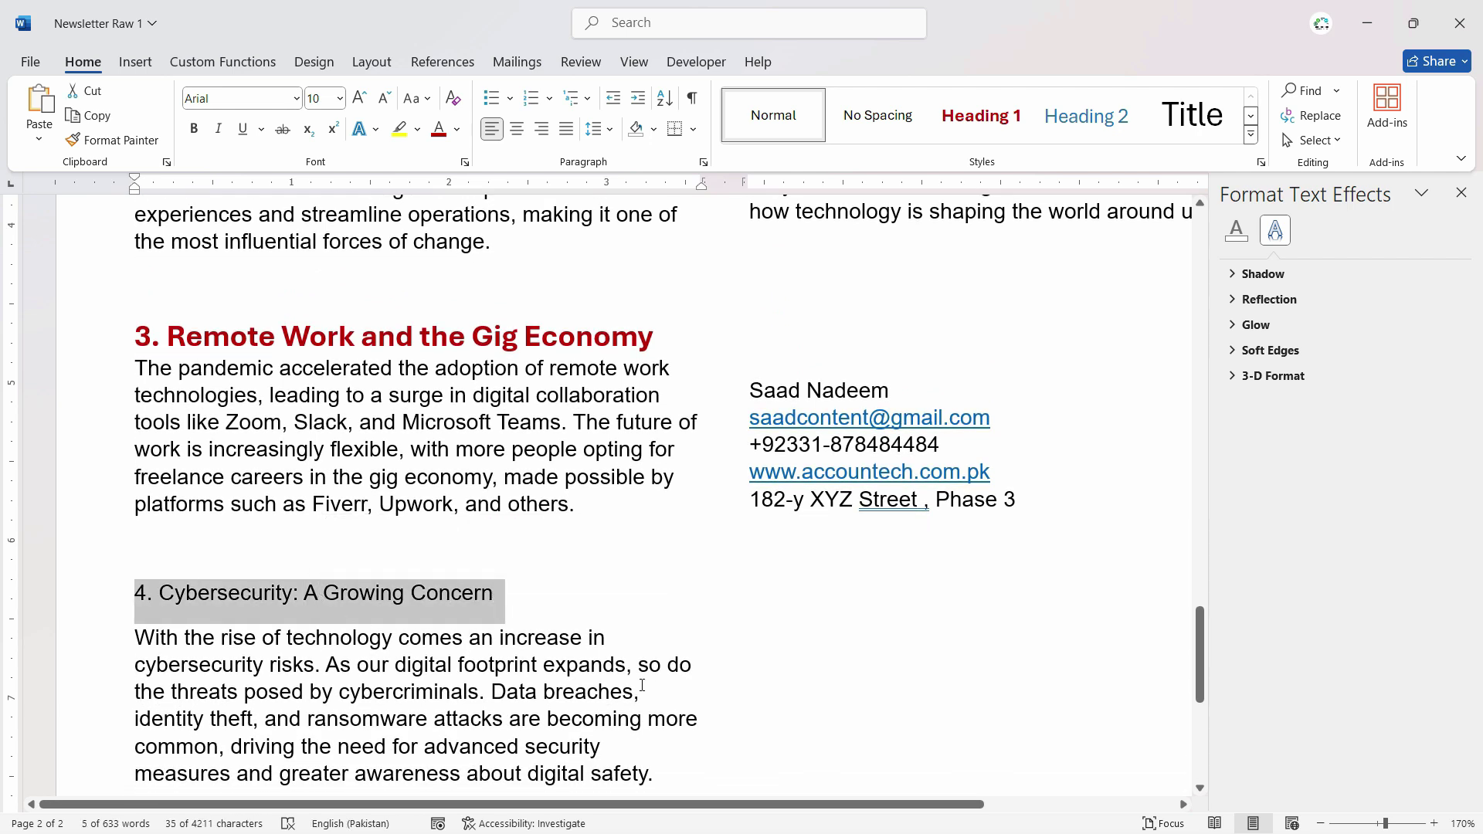
pyautogui.hotkey('ctrl', 'alt', '1')
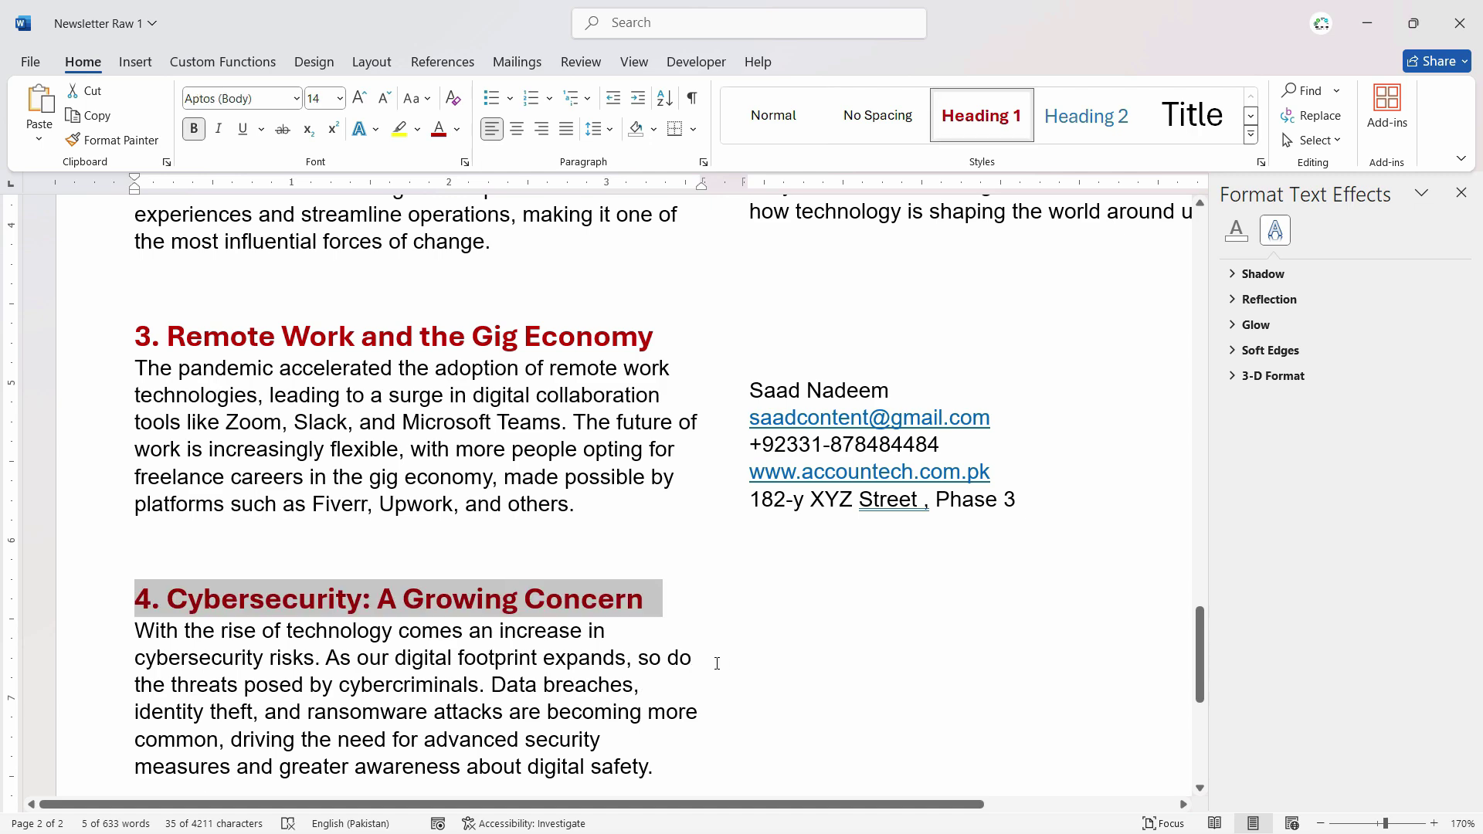
pyautogui.scroll(-5, 461, 621)
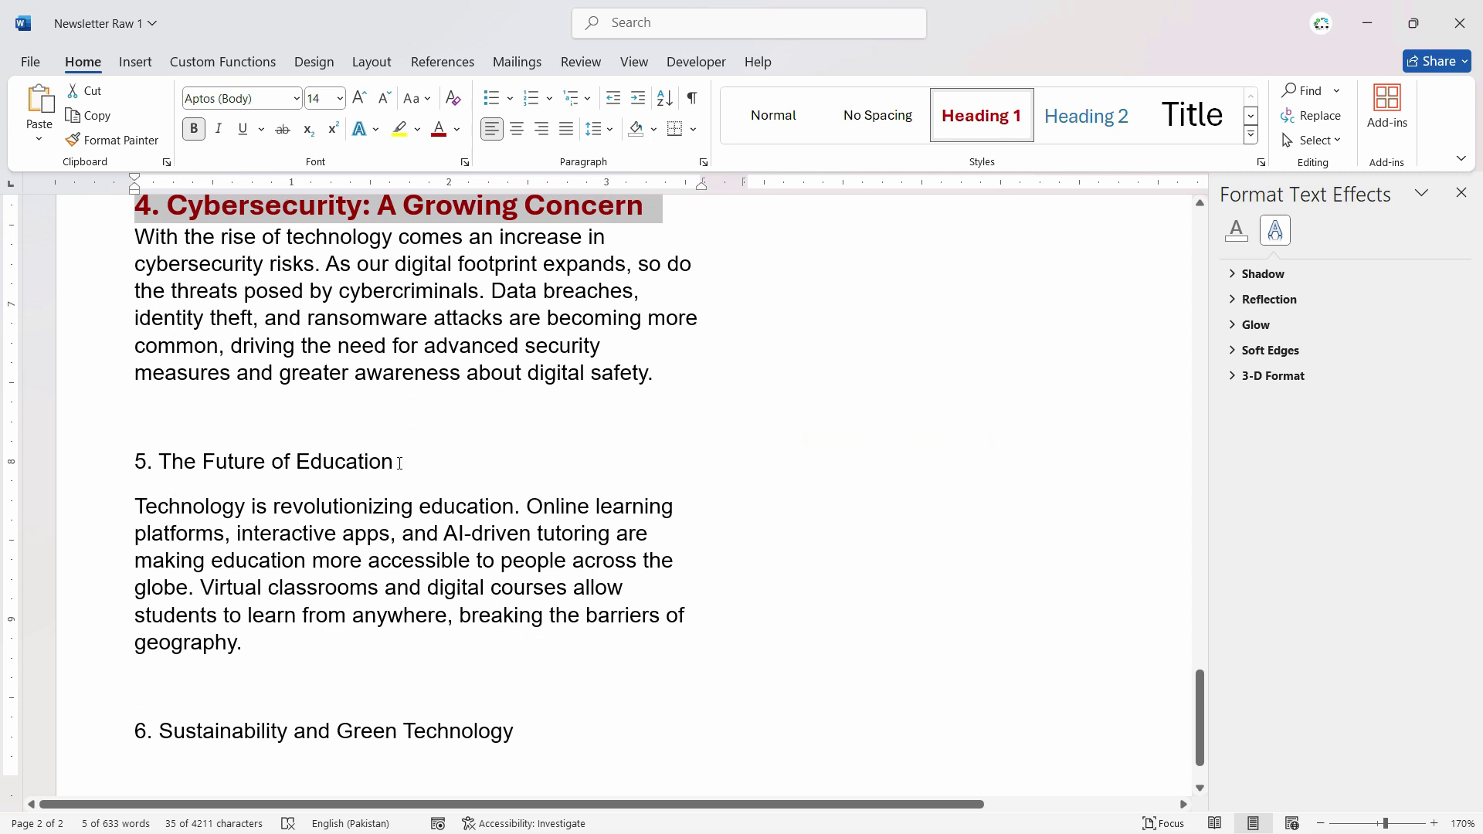
pyautogui.scroll(2, 565, 299)
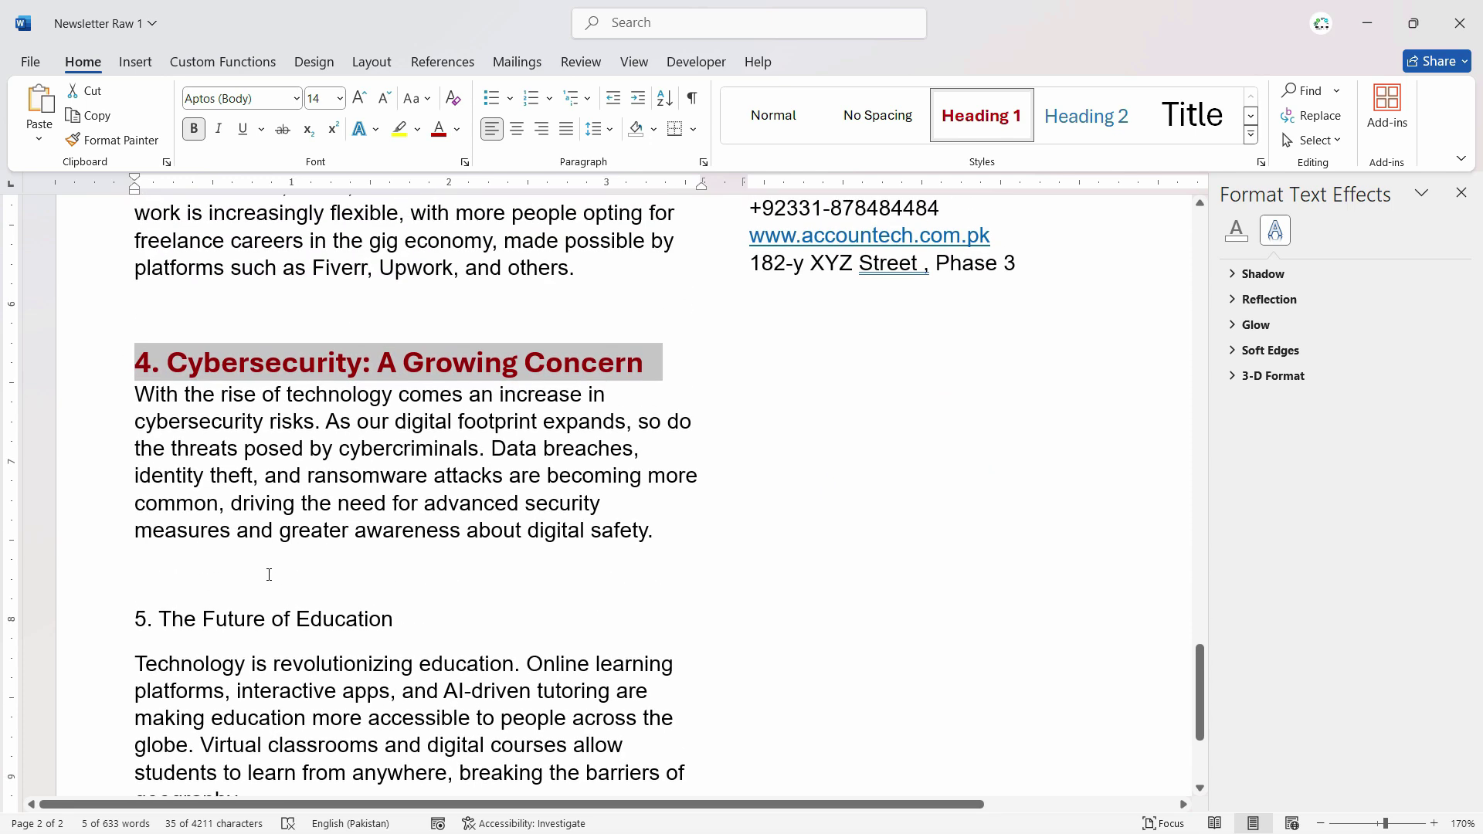
# Apply Heading 1 to '5. The Future of Education' with Ctrl+Alt+1
pyautogui.tripleClick(152, 614)
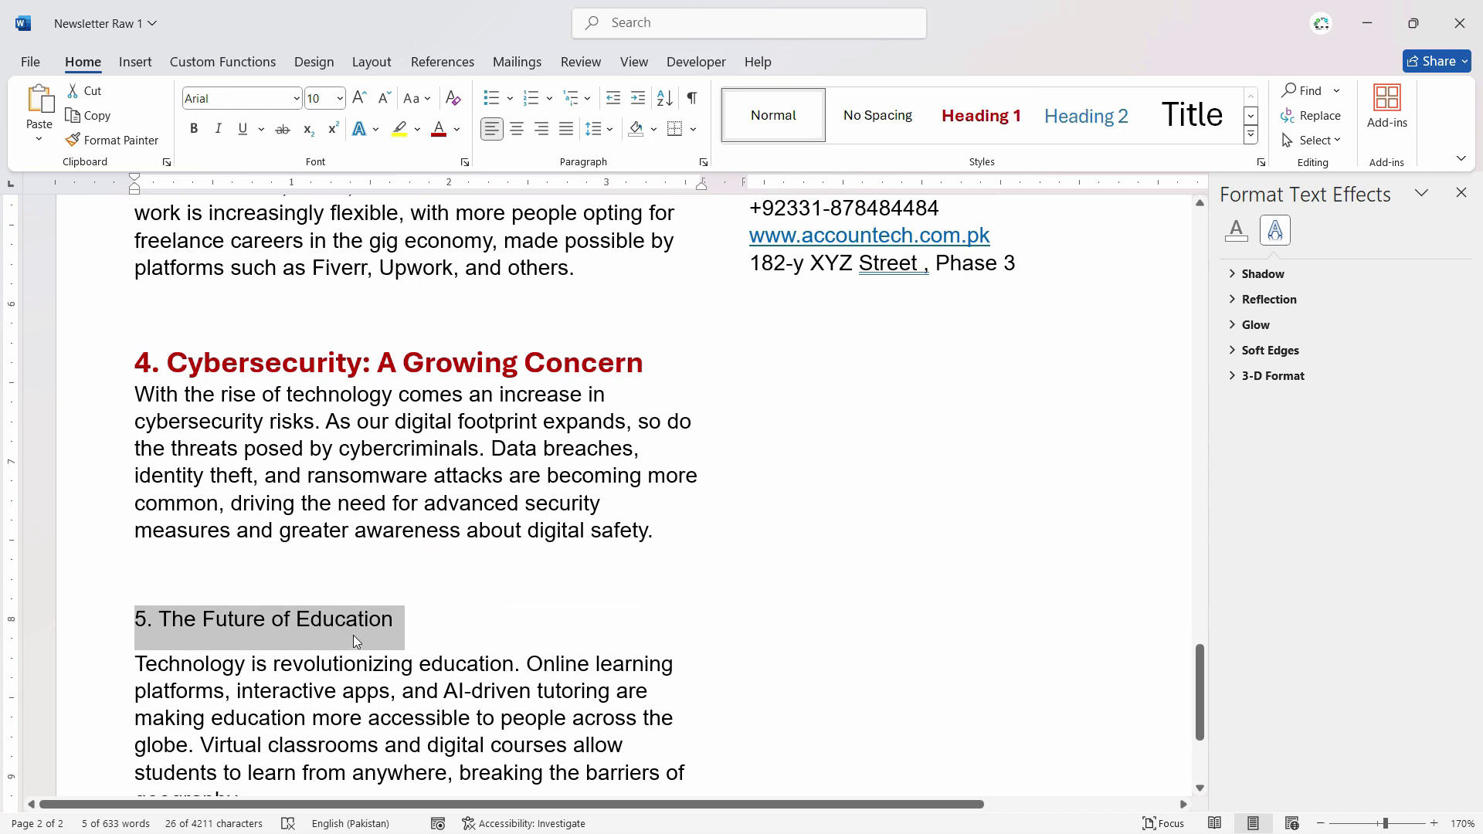
pyautogui.hotkey('ctrl', 'alt', '1')
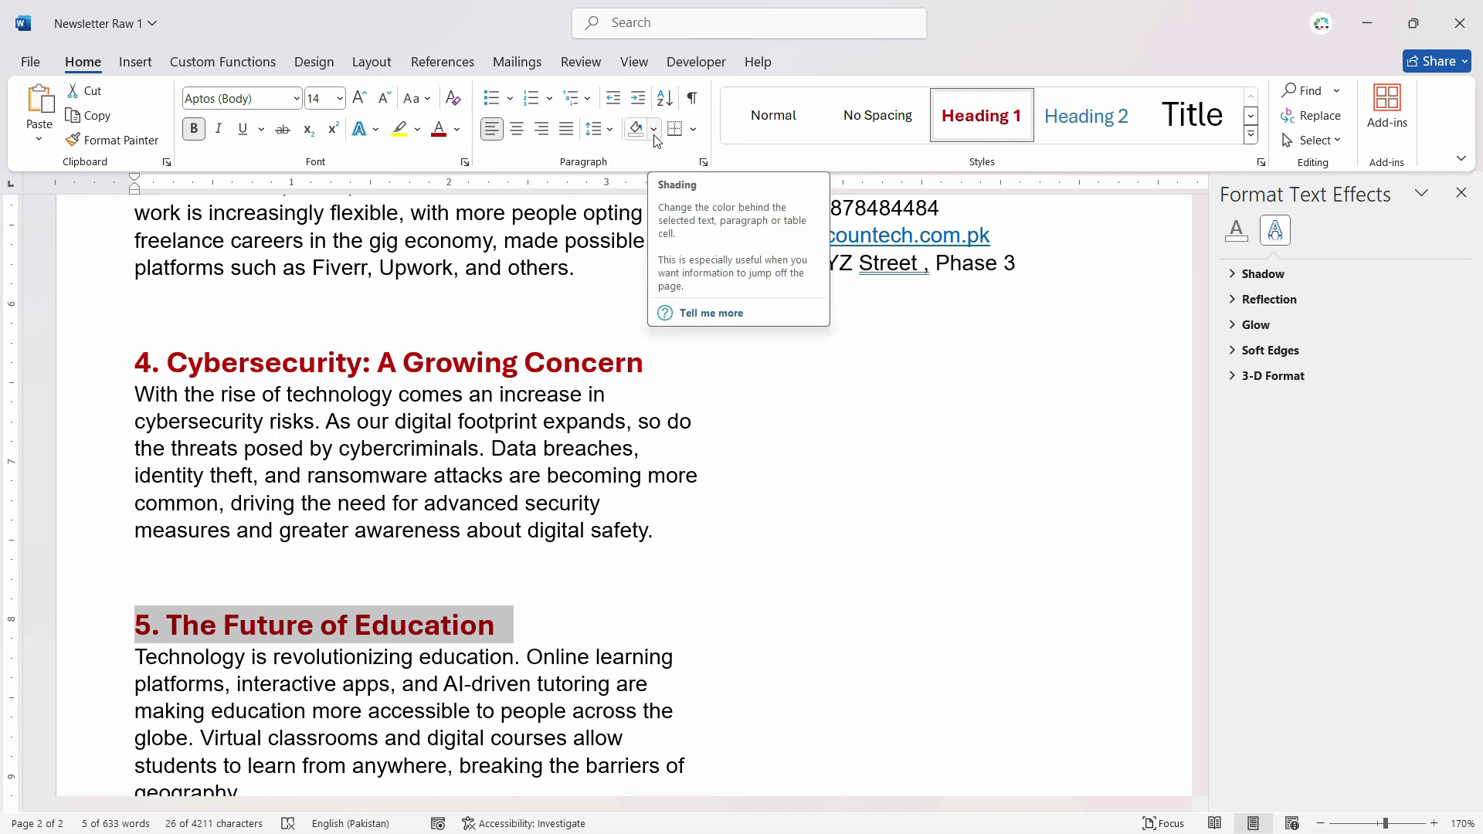
pyautogui.click(595, 136)
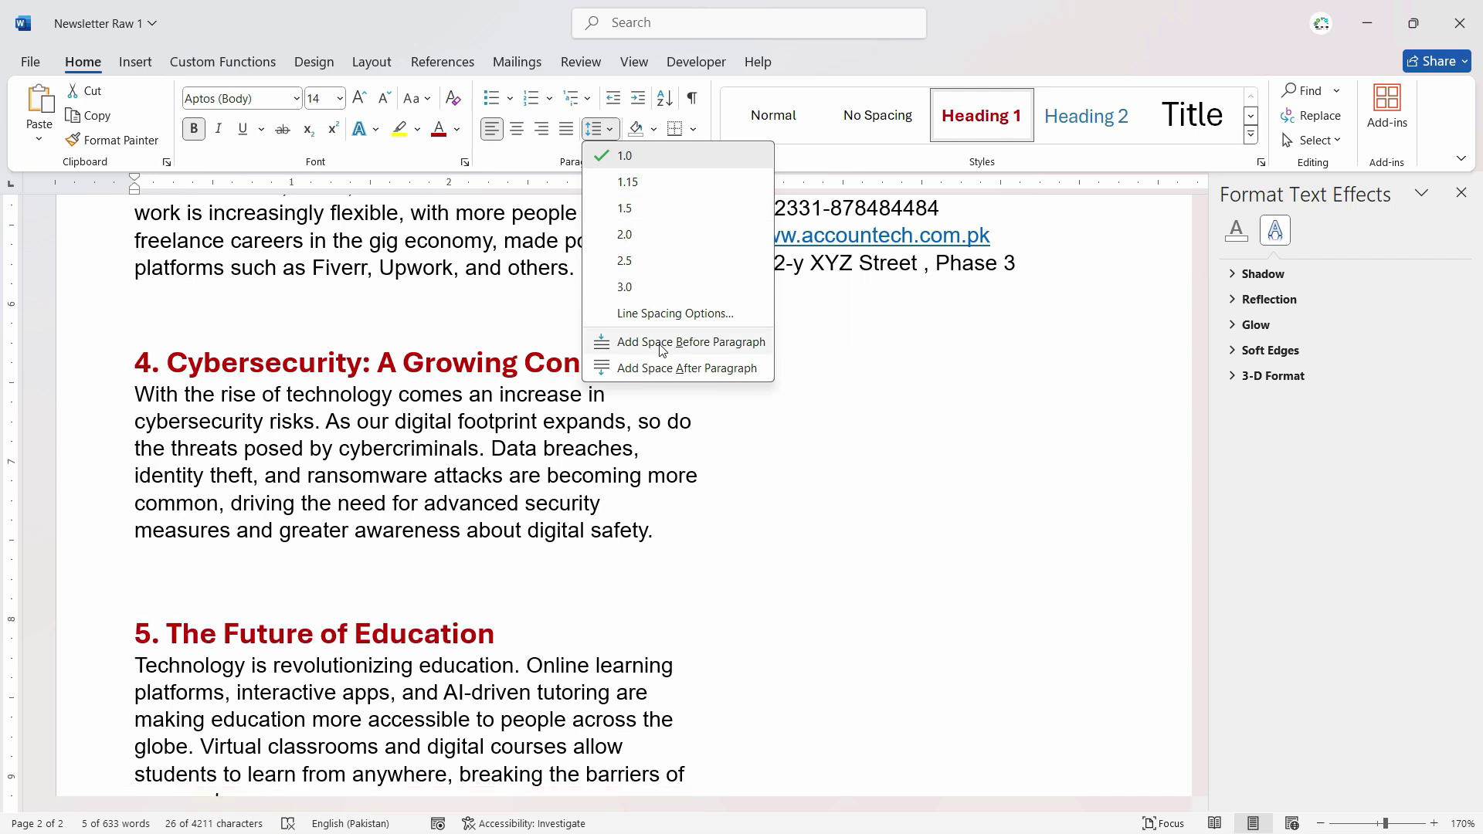
pyautogui.press('Escape')
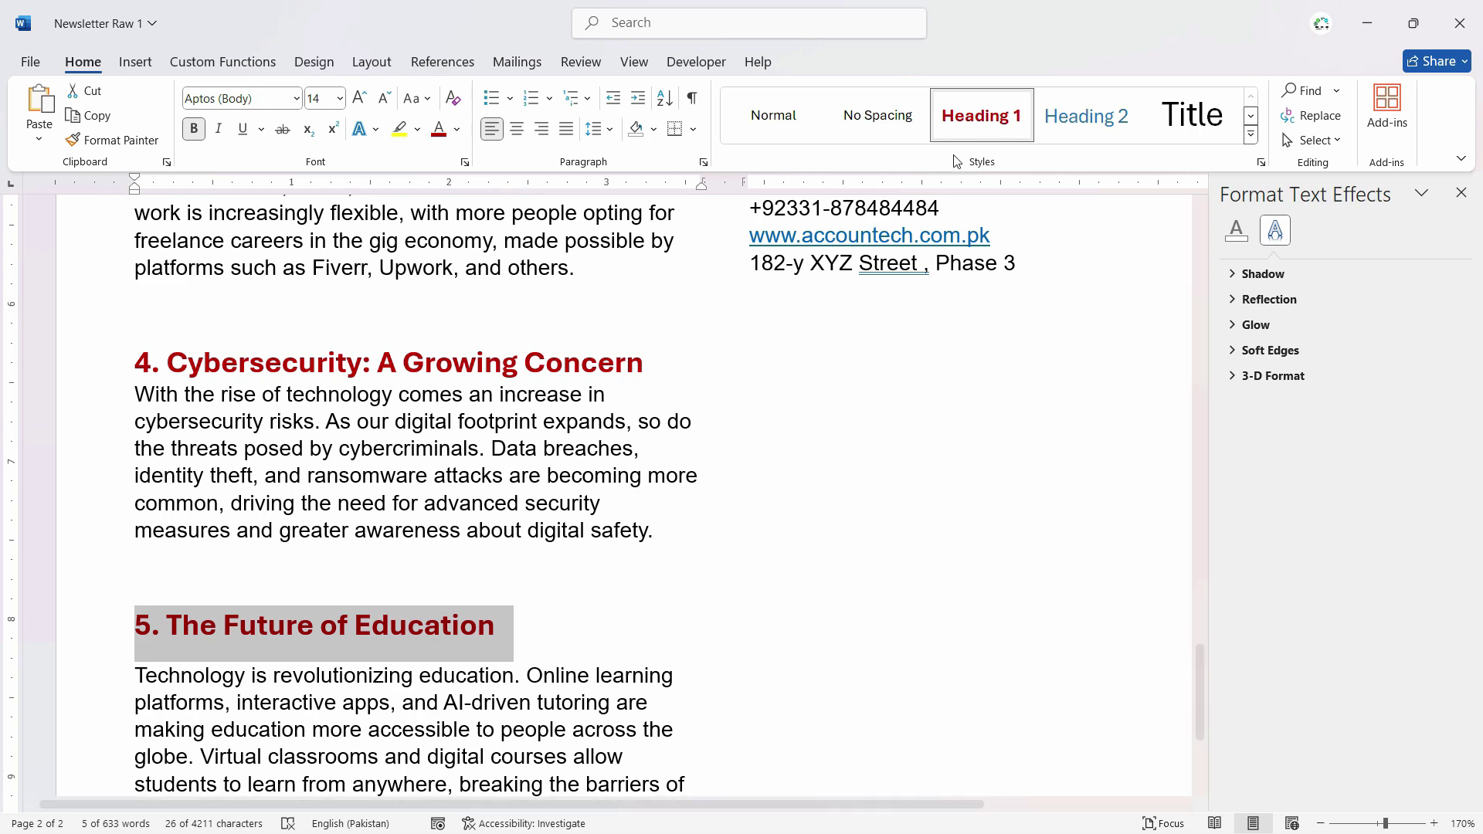
# Update the Heading 1 style to match the section 5 title's formatting
pyautogui.rightClick(979, 139)
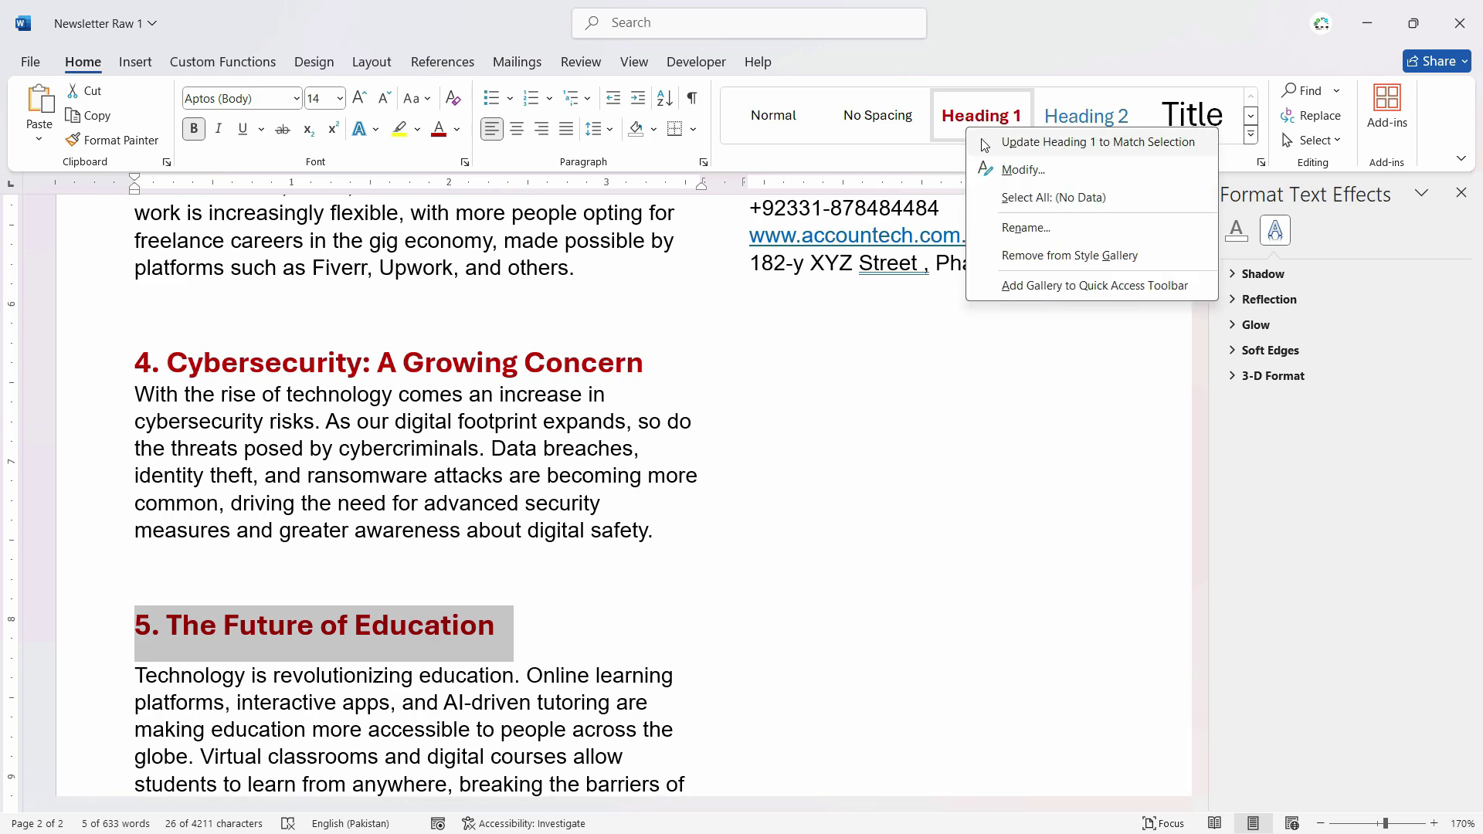
pyautogui.click(985, 146)
pyautogui.scroll(-2, 417, 576)
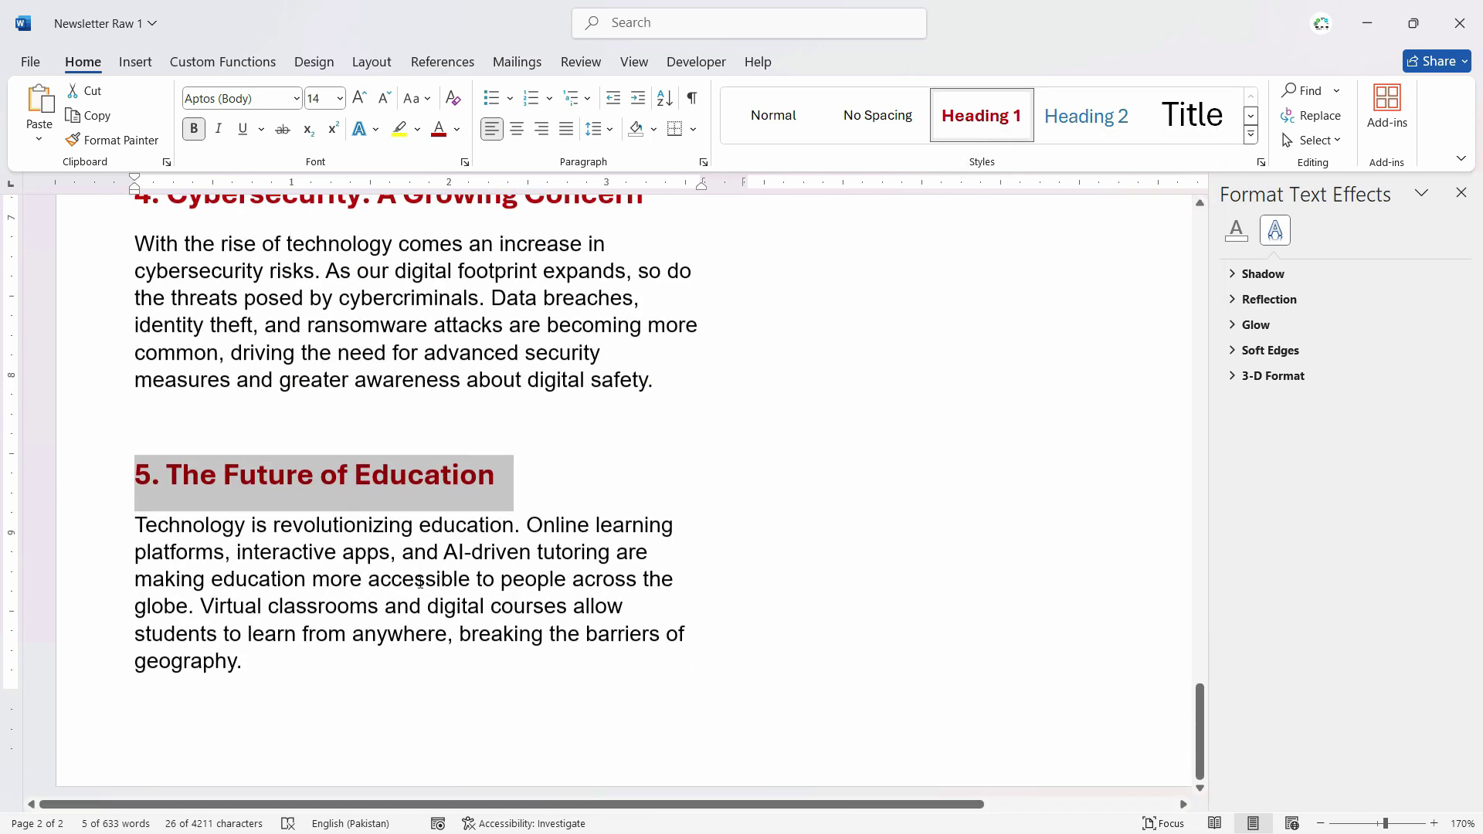
pyautogui.scroll(-2, 416, 576)
pyautogui.scroll(10, 416, 576)
pyautogui.scroll(4, 755, 572)
# Apply Heading 1 to '6. Sustainability and Green Technology' with Ctrl+Alt+1
pyautogui.scroll(3, 821, 560)
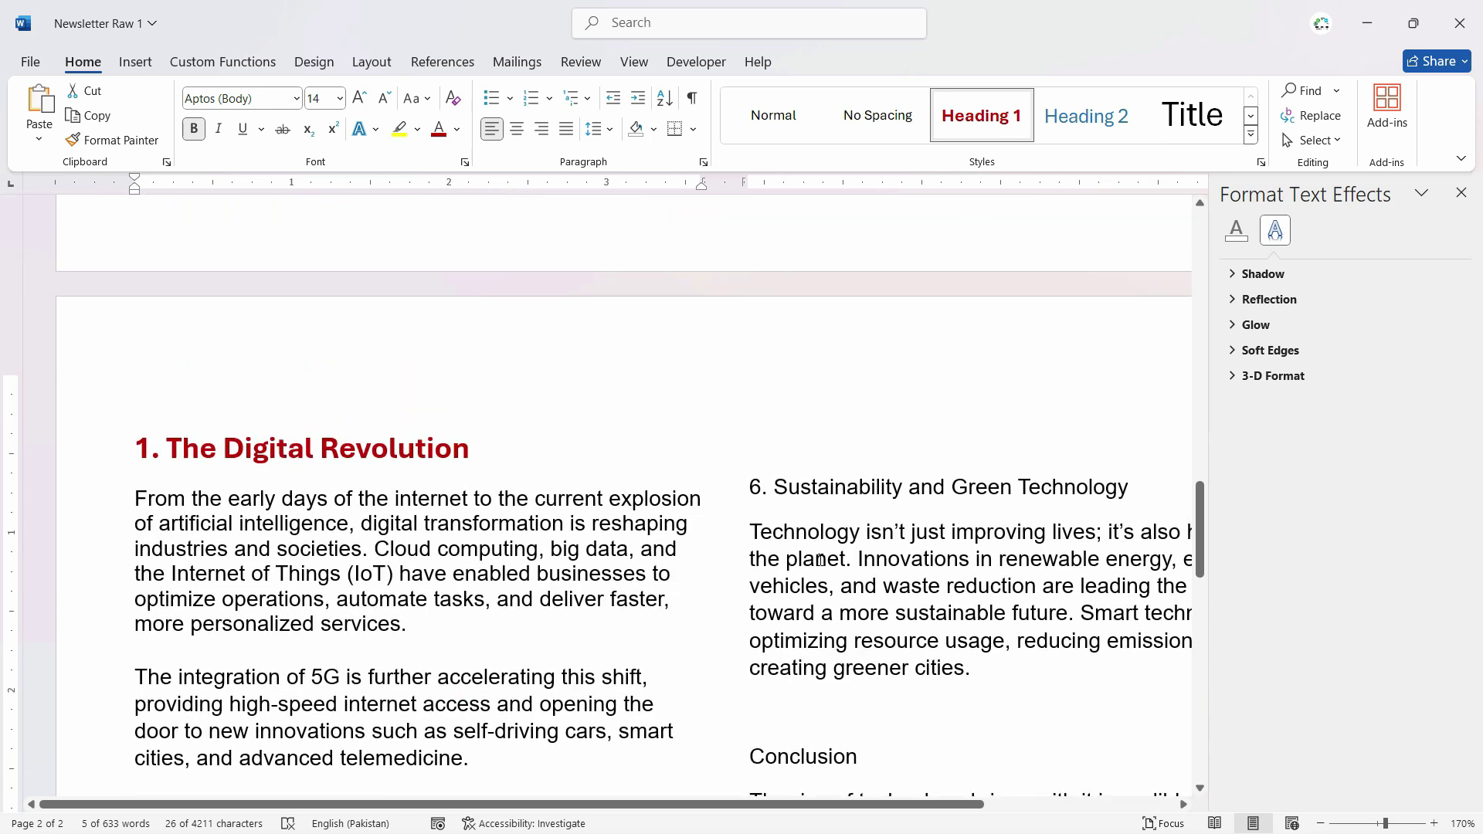
pyautogui.tripleClick(906, 488)
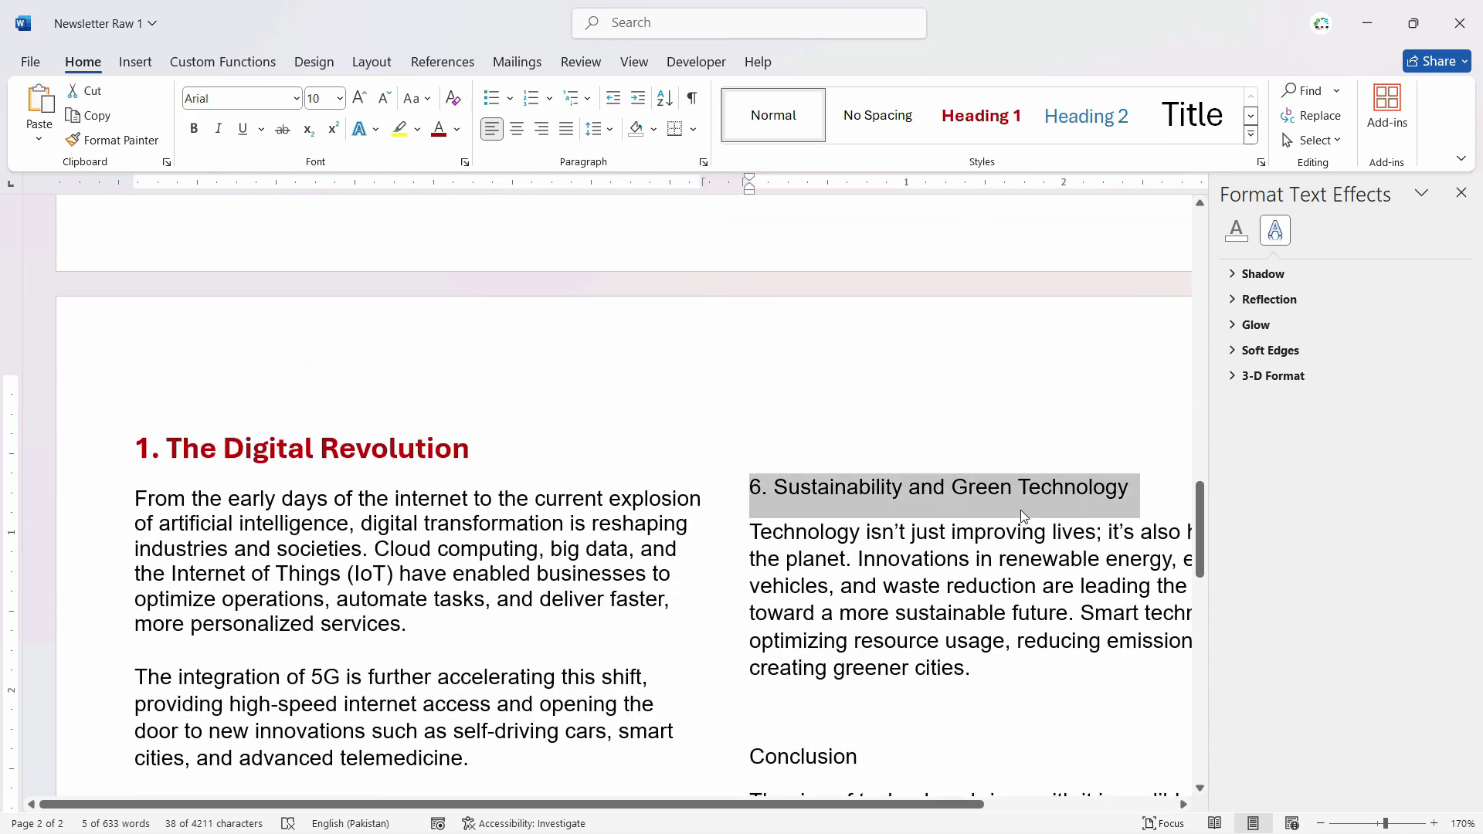
pyautogui.hotkey('ctrl', 'alt', '1')
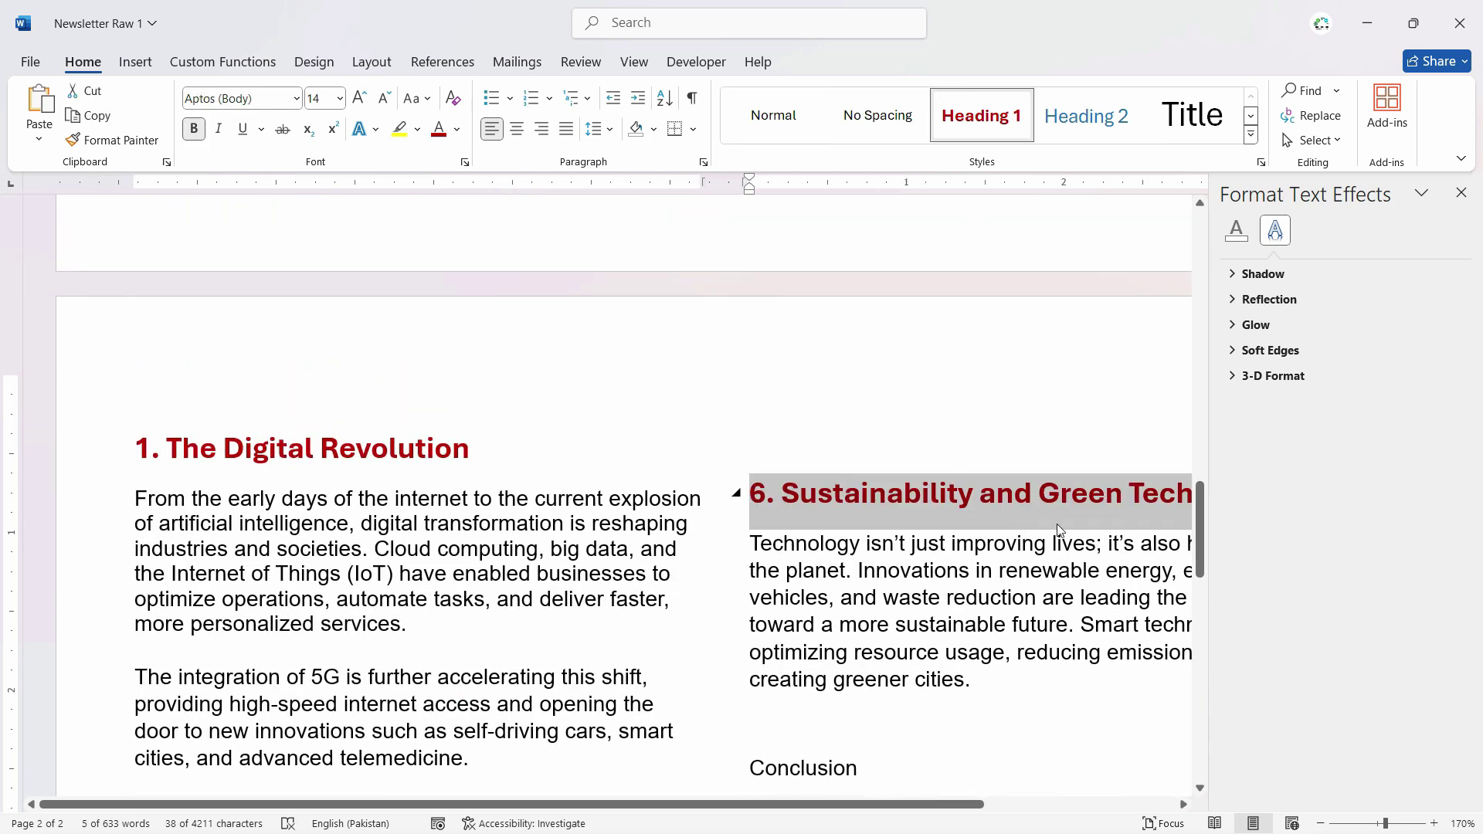
pyautogui.click(1061, 543)
# Apply Heading 1 to the 'Conclusion' title with Ctrl+Alt+1
pyautogui.scroll(-5, 806, 547)
pyautogui.scroll(-1, 807, 547)
pyautogui.doubleClick(808, 533)
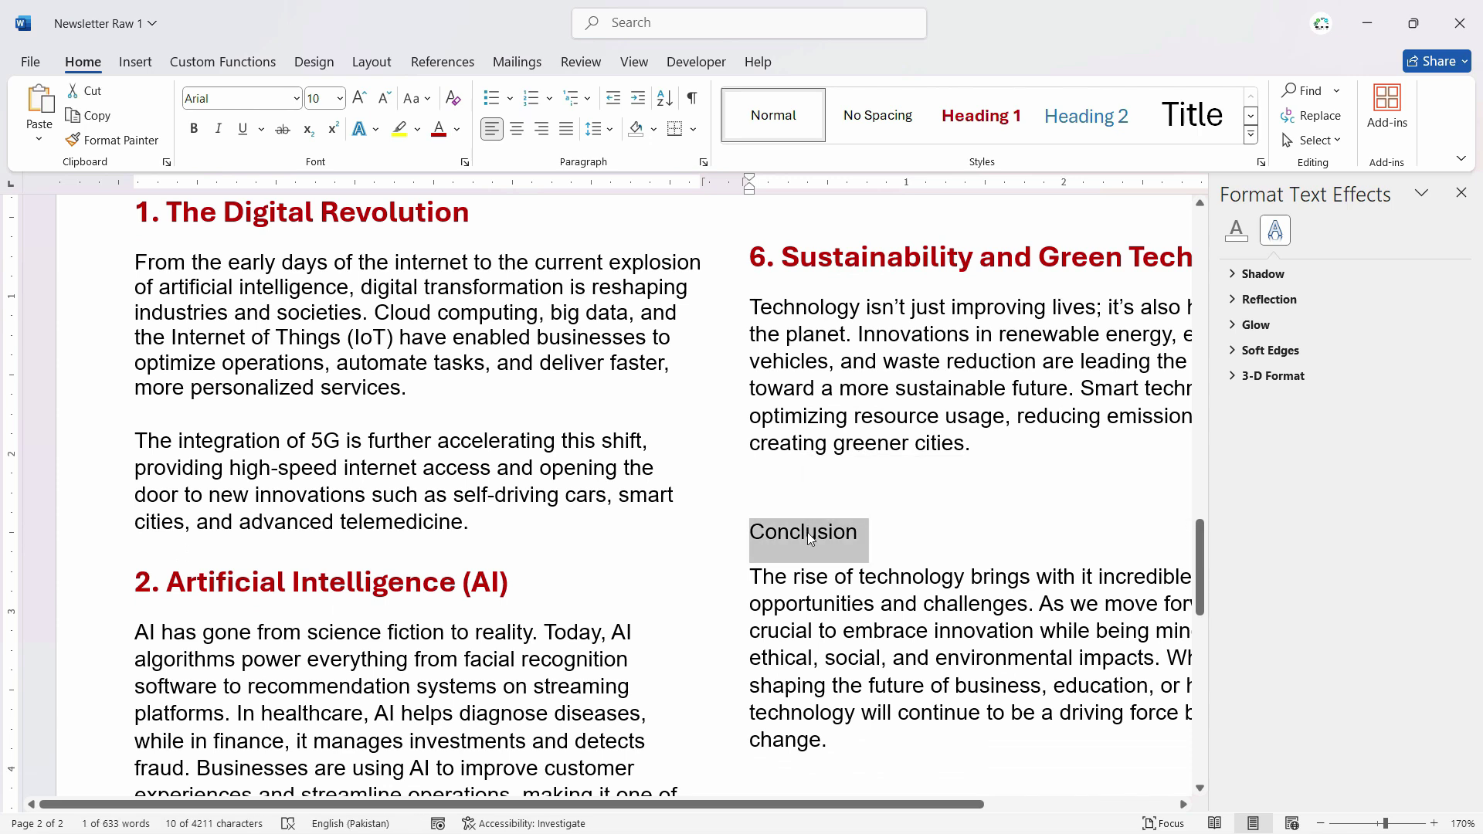
pyautogui.hotkey('ctrl', 'alt', '1')
pyautogui.scroll(8, 527, 421)
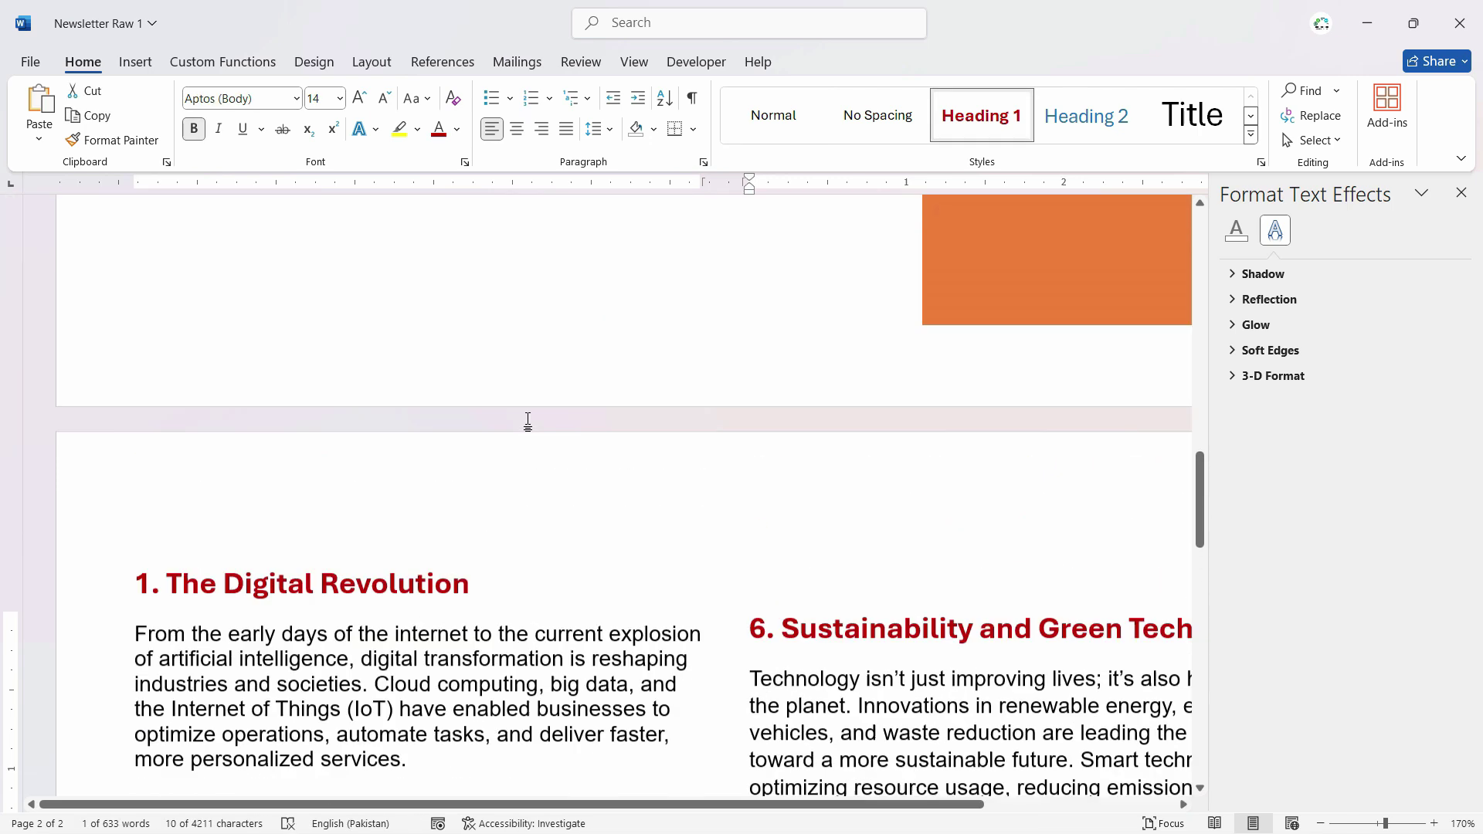
pyautogui.scroll(8, 541, 440)
pyautogui.scroll(-14, 309, 348)
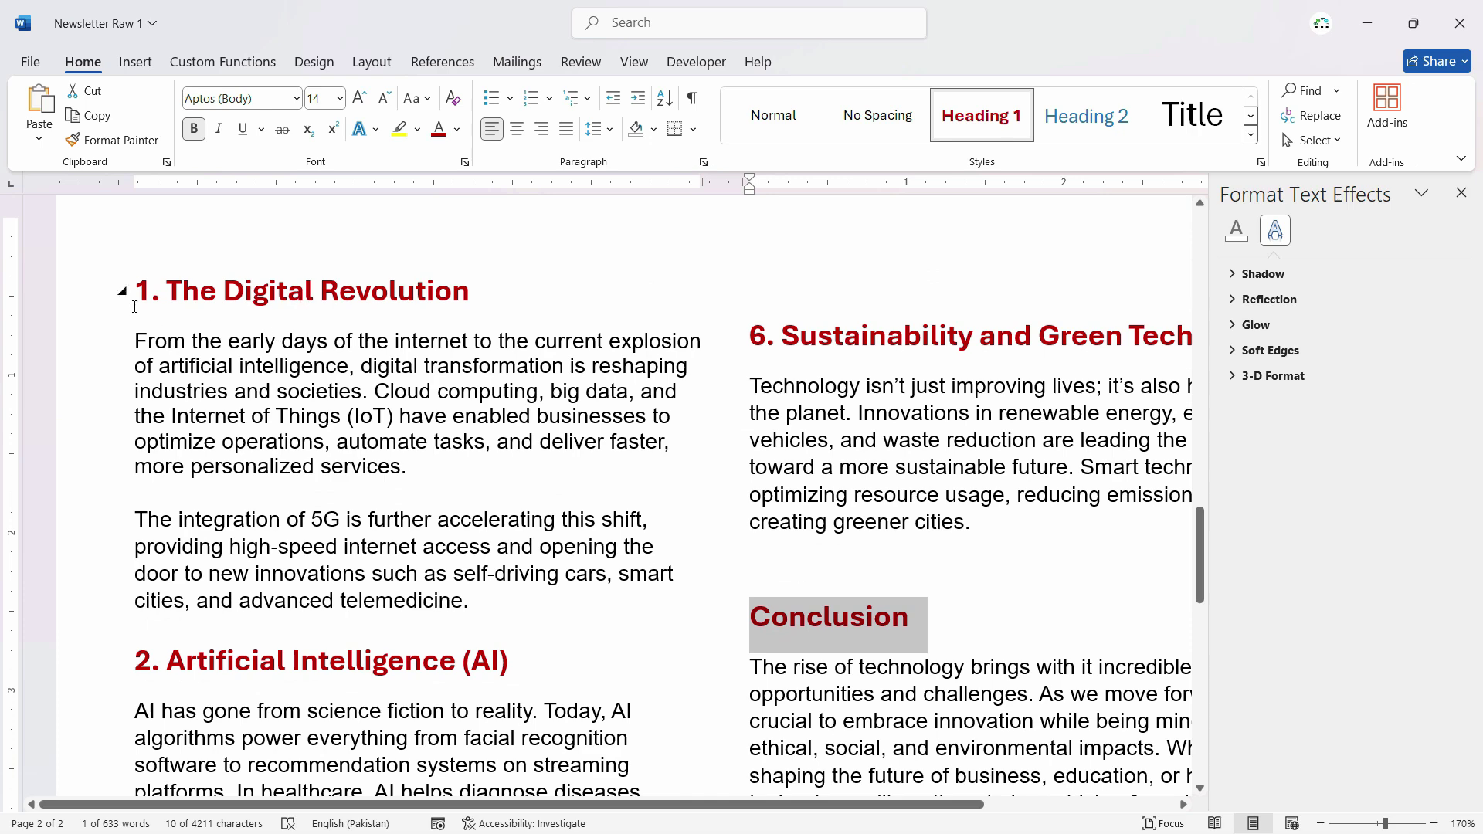
pyautogui.scroll(-8, 278, 642)
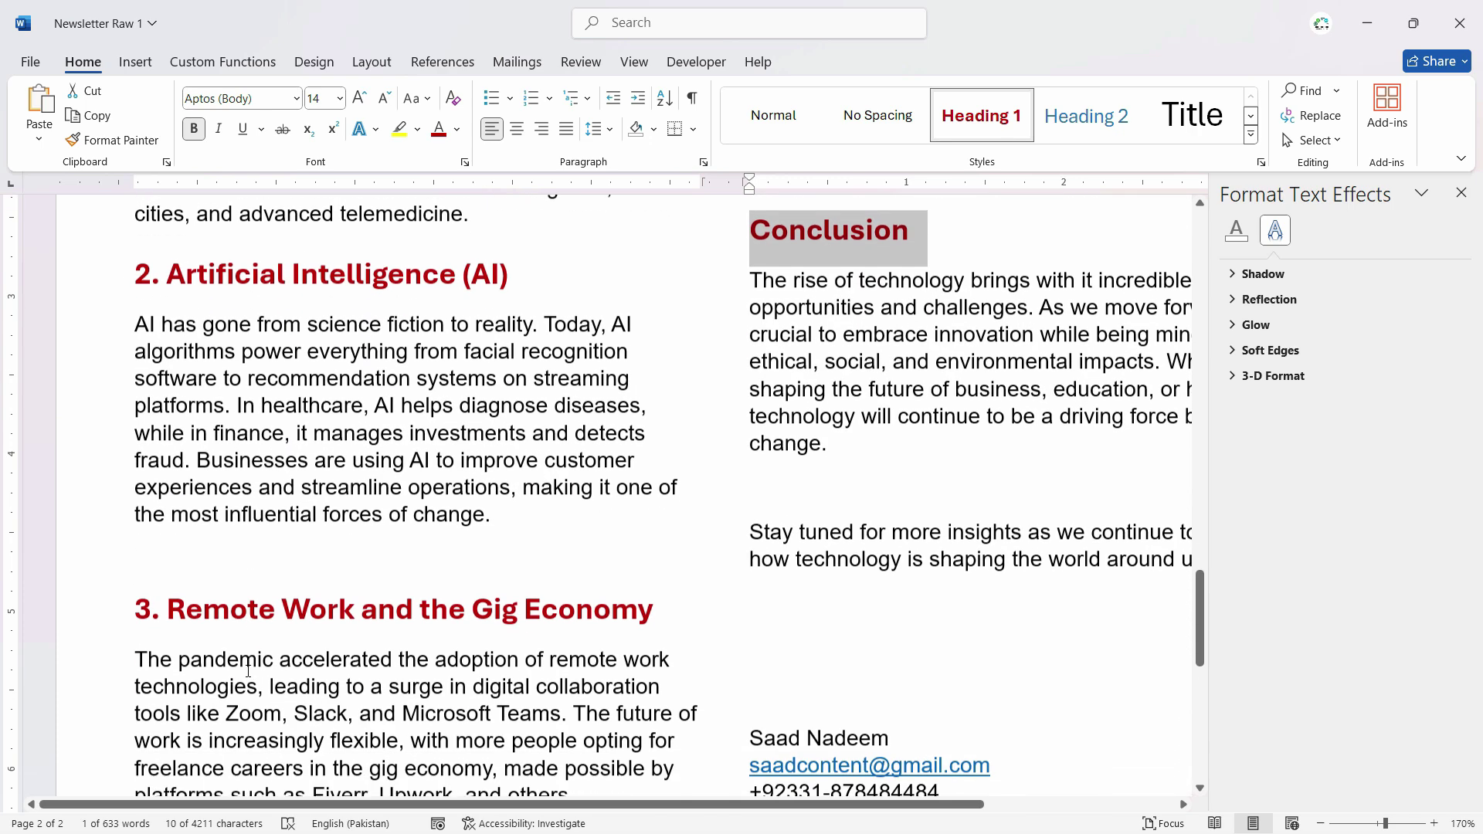
pyautogui.scroll(3, 248, 665)
pyautogui.scroll(4, 248, 665)
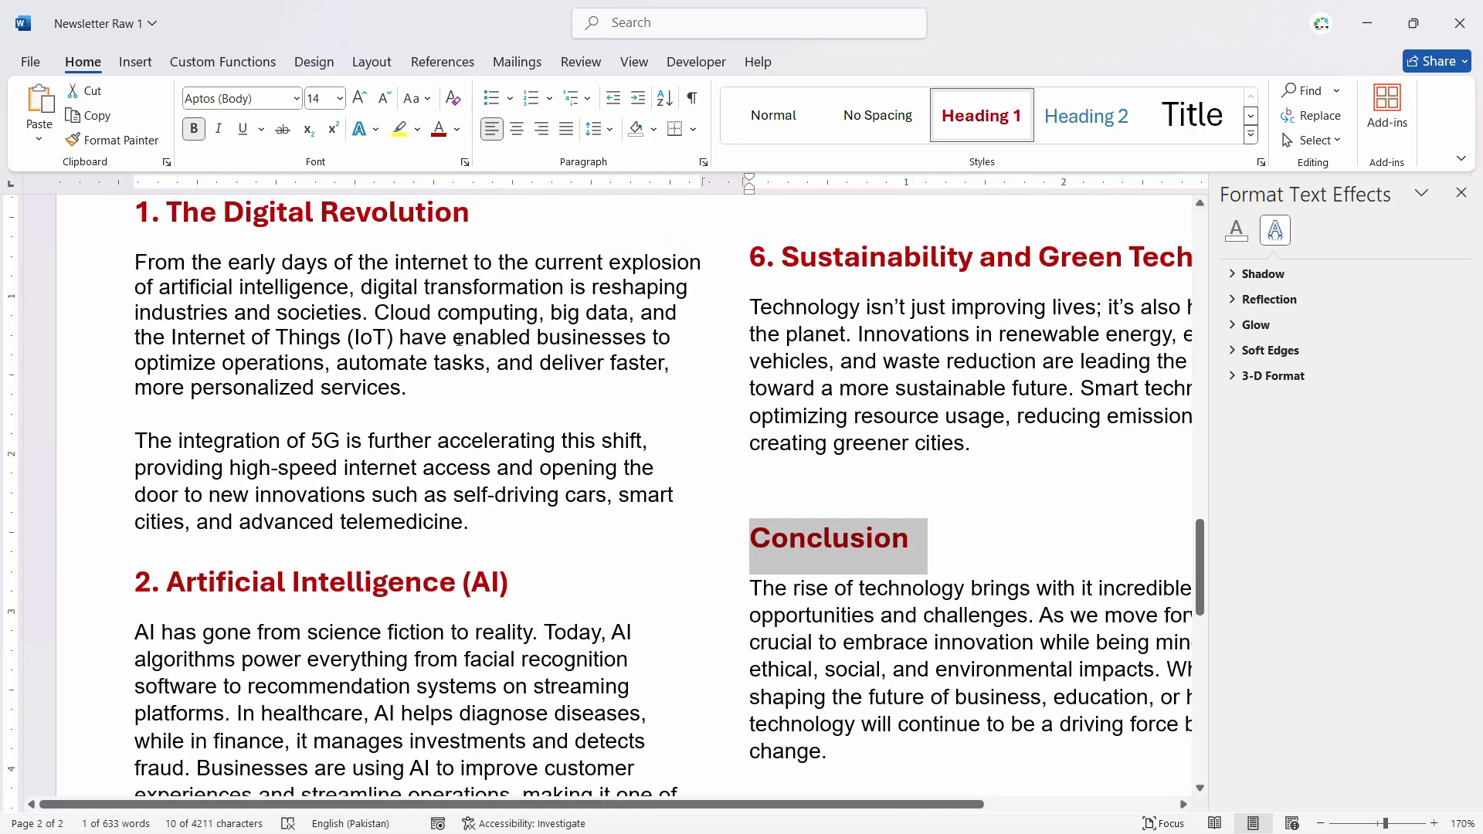
# Zoom from 170% down to 100% and scroll through page 2 checking the red headings
pyautogui.scroll(-5, 706, 476)
pyautogui.scroll(-10, 706, 476)
pyautogui.keyDown('ctrl'); pyautogui.scroll(-4, 707, 477); pyautogui.keyUp('ctrl')
pyautogui.keyDown('ctrl'); pyautogui.scroll(-3, 707, 477); pyautogui.keyUp('ctrl')
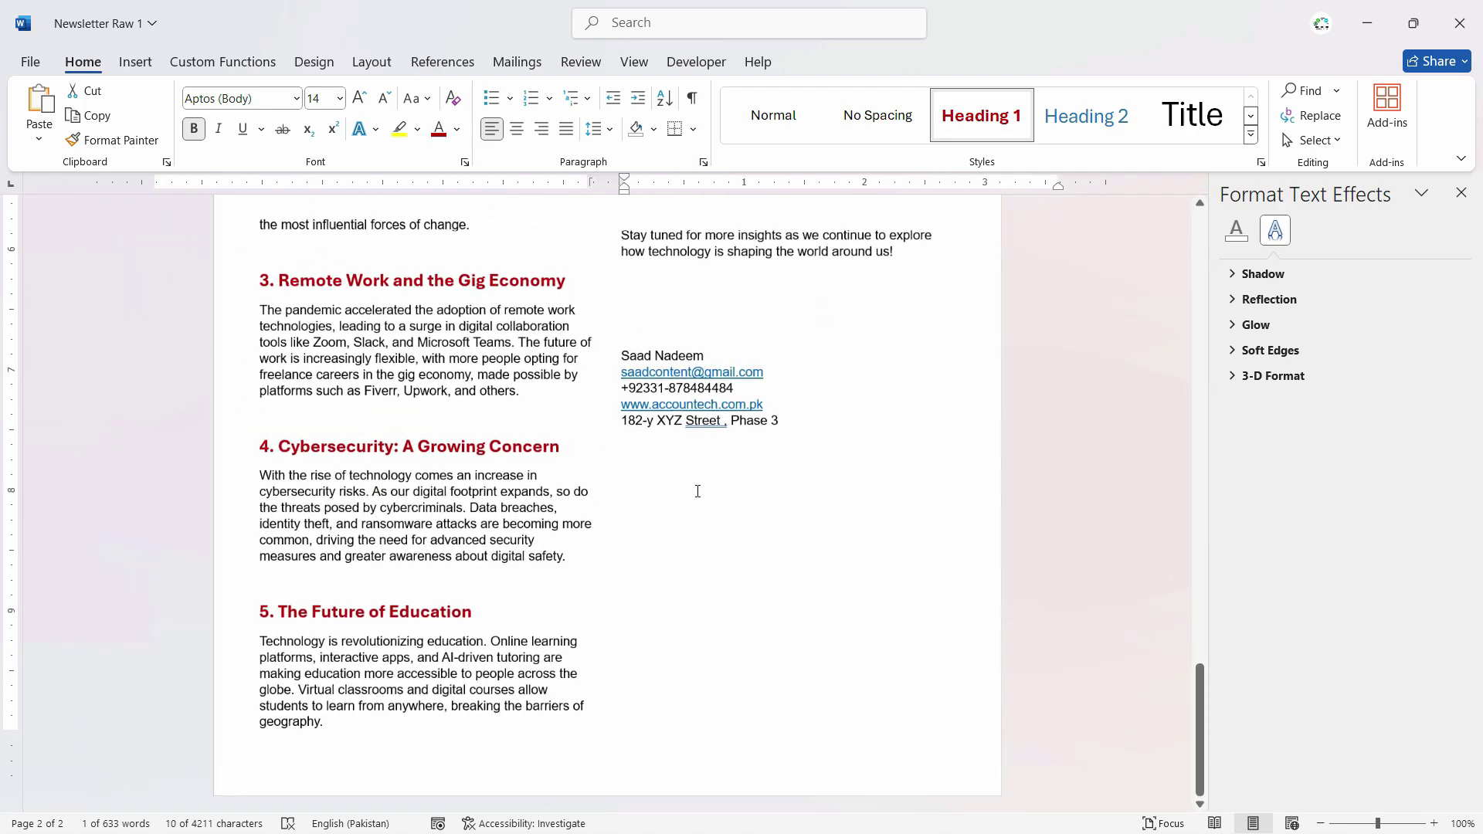
pyautogui.scroll(5, 772, 502)
pyautogui.scroll(8, 857, 517)
pyautogui.scroll(5, 862, 517)
pyautogui.scroll(2, 863, 511)
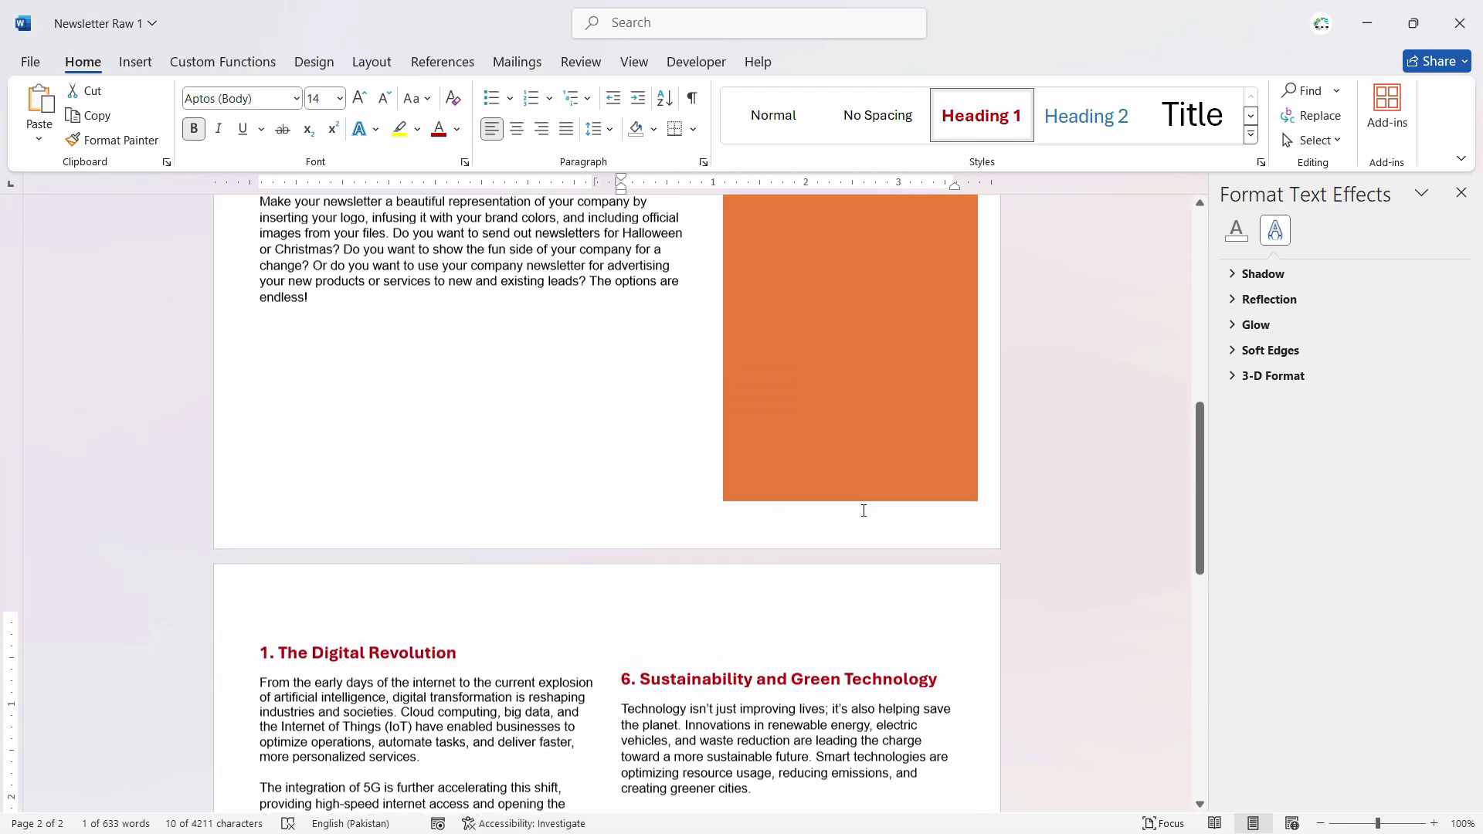
pyautogui.scroll(-2, 864, 511)
pyautogui.scroll(-5, 865, 513)
pyautogui.scroll(-2, 869, 514)
pyautogui.scroll(-1, 872, 515)
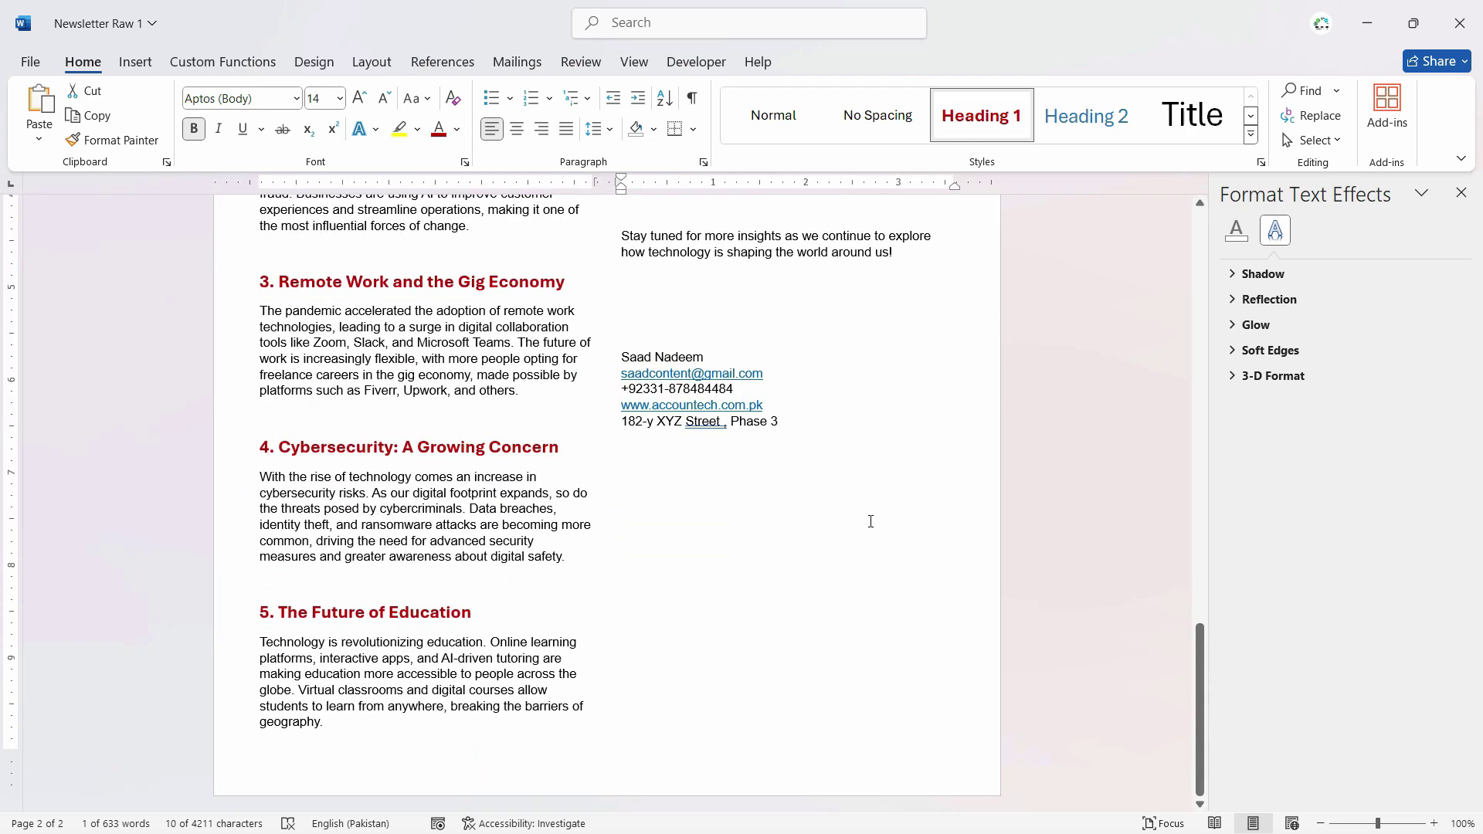
pyautogui.scroll(3, 875, 514)
pyautogui.scroll(2, 879, 514)
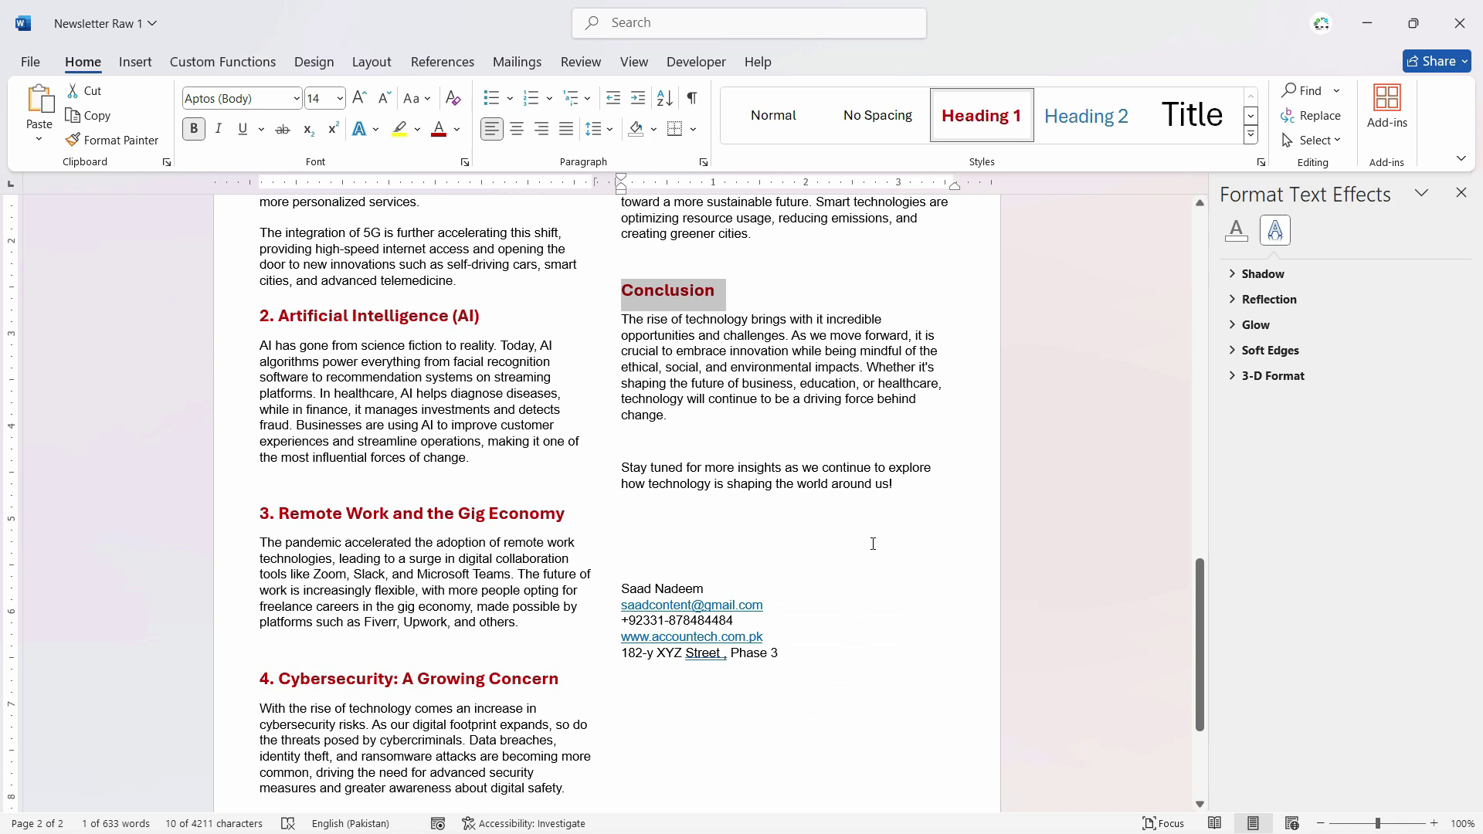